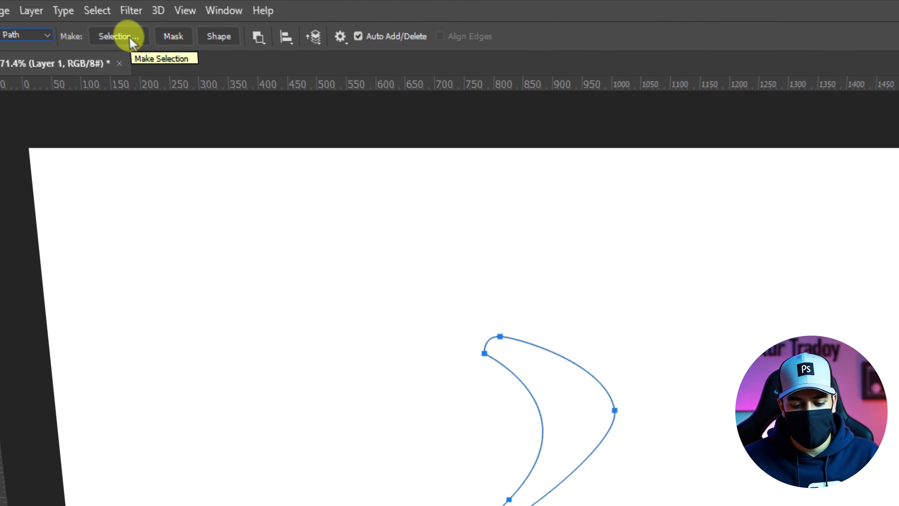
Make a new anti-aliased selection from the curved path with a 1-pixel feather radius and undo it
left_click(133, 43)
left_click(742, 236)
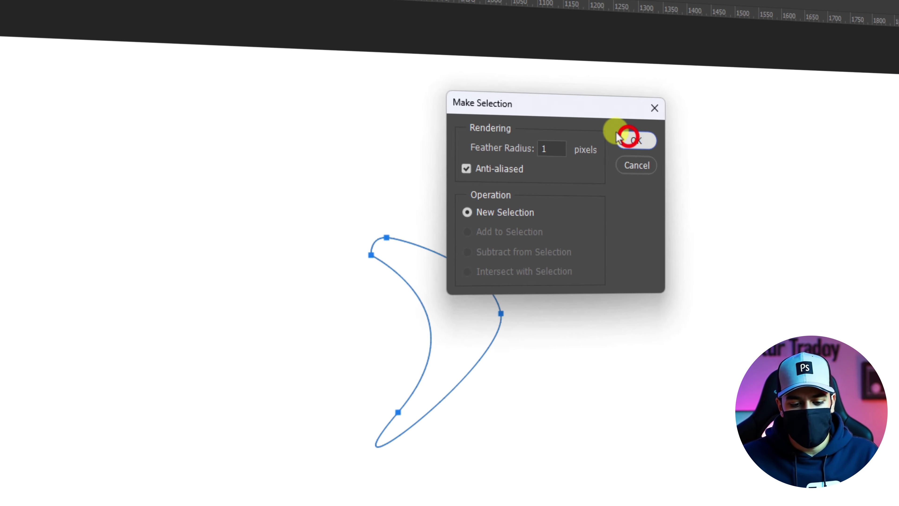
key("ctrl+z")
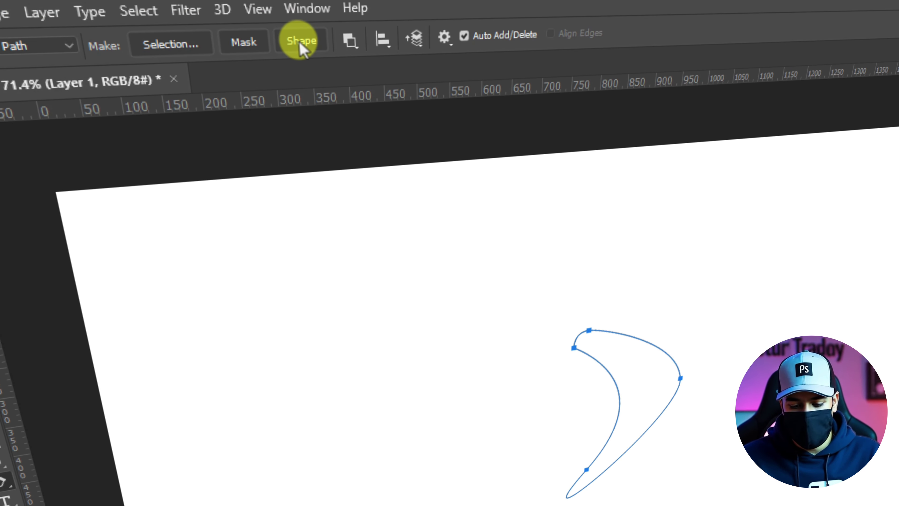
Convert the closed curved path into a shape
left_click(299, 41)
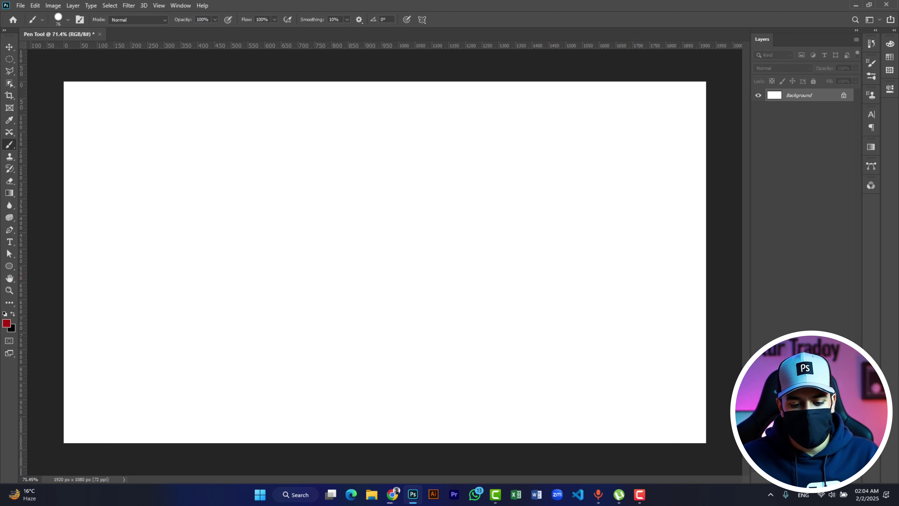
Draw a closed triangular path with the Pen tool in Path mode near the middle of the canvas
key("p")
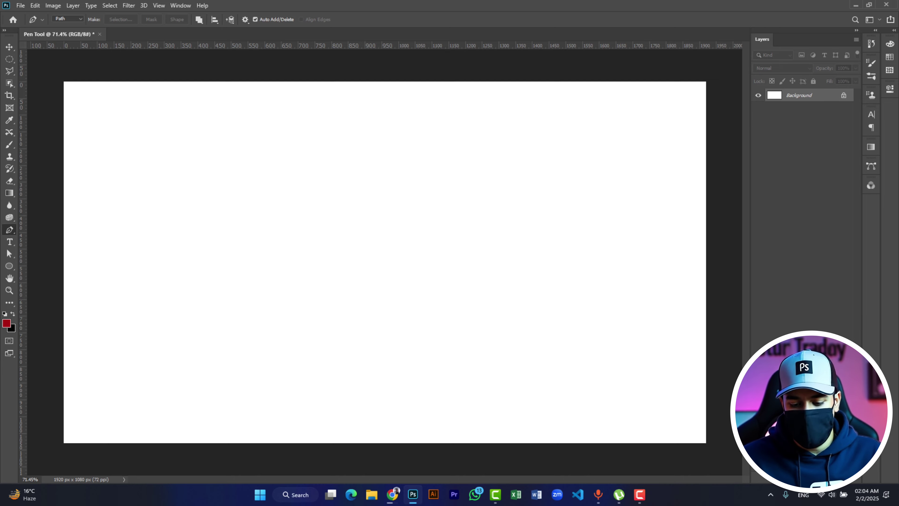
left_click(292, 283)
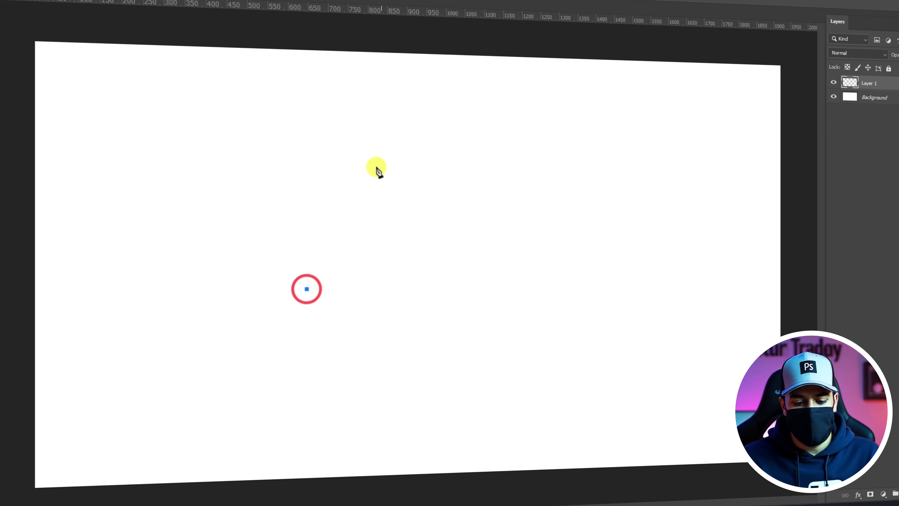
left_click(365, 172)
left_click(500, 292)
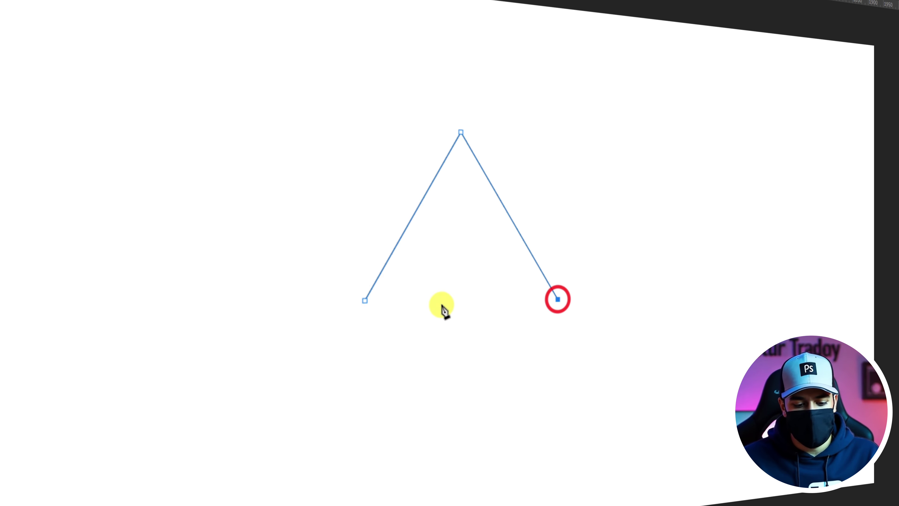
left_click(365, 300)
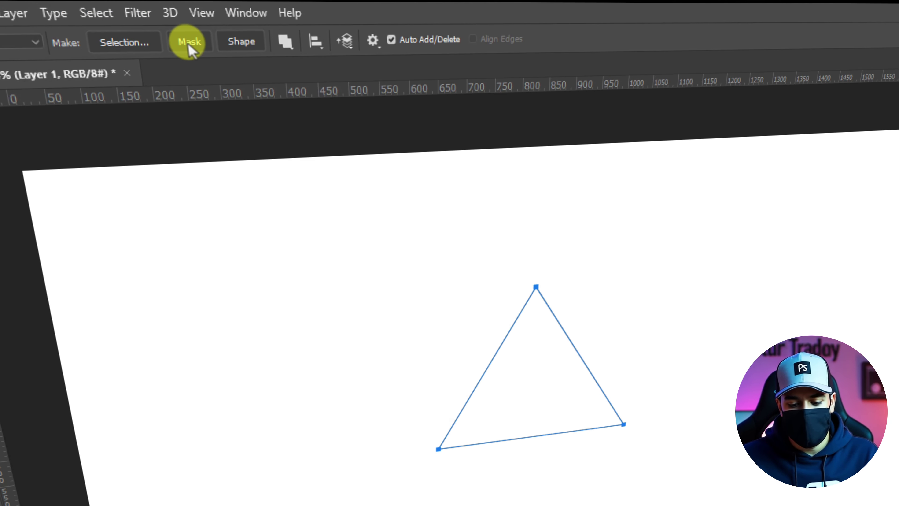
Mask the layer with the triangle path and brush dark red over it, undoing the painting and mask at the end
left_click(189, 42)
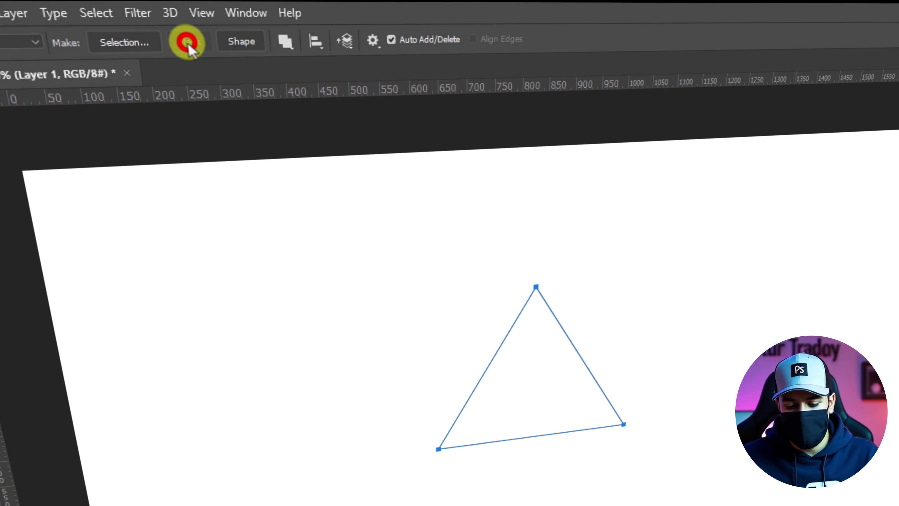
left_click(22, 124)
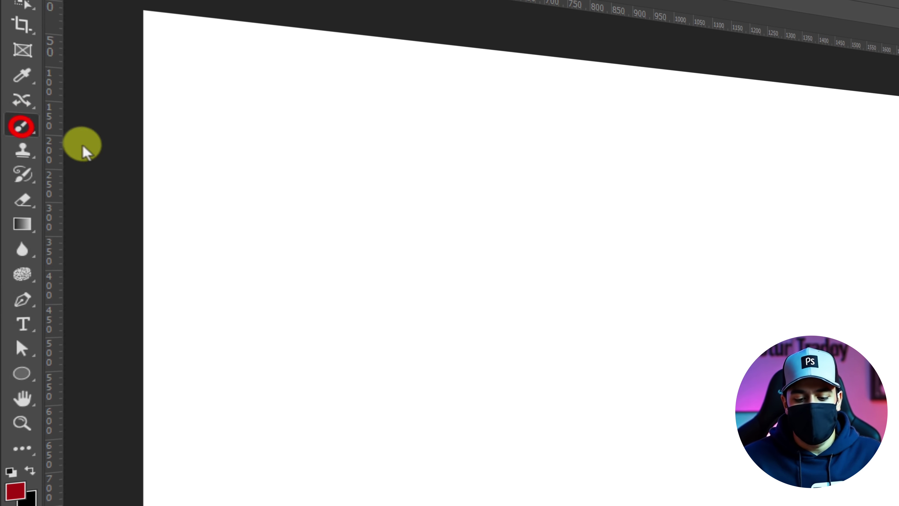
mouse_move(431, 189)
left_mouse_down()
mouse_move(647, 243)
mouse_move(706, 151)
left_mouse_up()
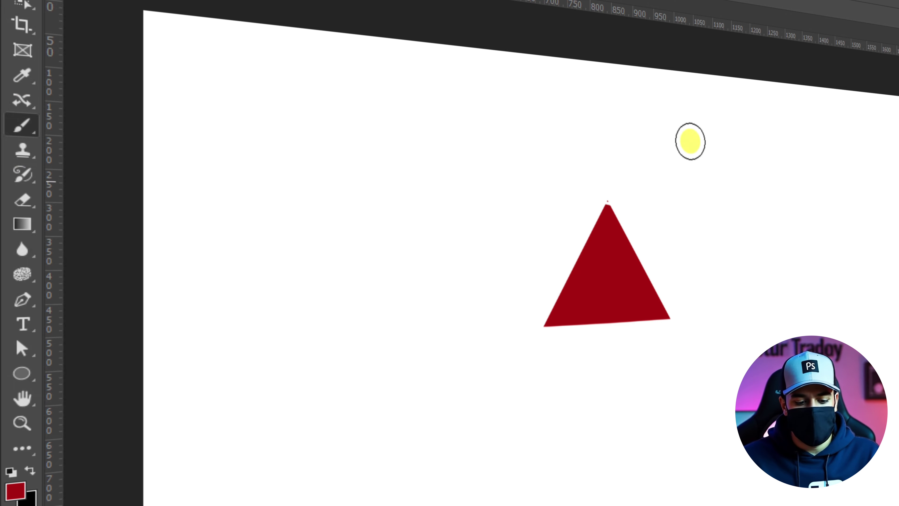
mouse_move(609, 274)
left_mouse_down()
mouse_move(549, 339)
mouse_move(543, 395)
mouse_move(589, 331)
mouse_move(625, 313)
mouse_move(652, 342)
mouse_move(617, 343)
mouse_move(658, 328)
mouse_move(657, 373)
mouse_move(590, 354)
mouse_move(636, 358)
mouse_move(556, 344)
left_mouse_up()
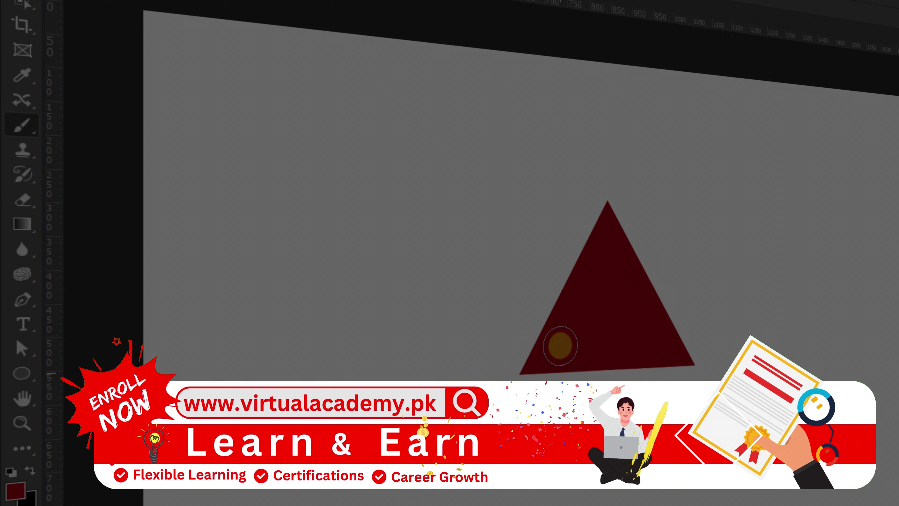
key("ctrl+z")
key("ctrl+z")
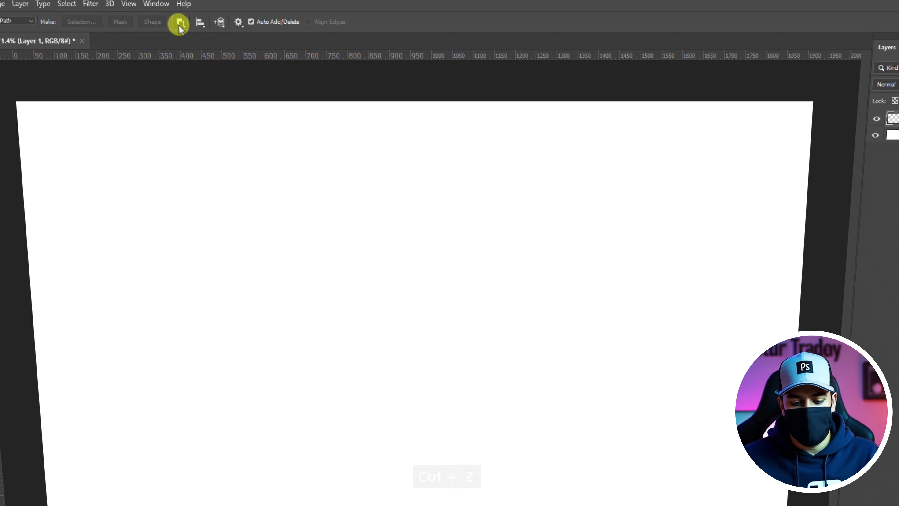
With Subtract Front Shape as the path operation, draw a closed triangular path in the middle of the canvas
left_click(180, 23)
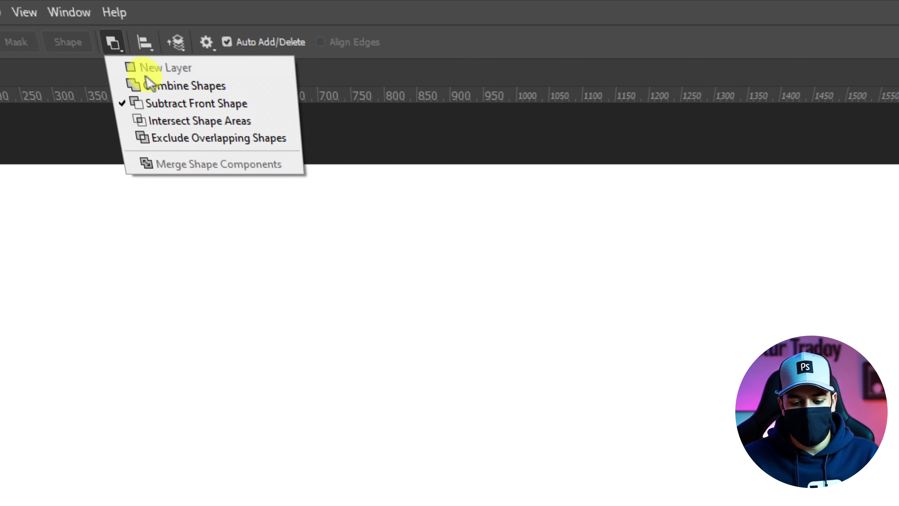
left_click(498, 245)
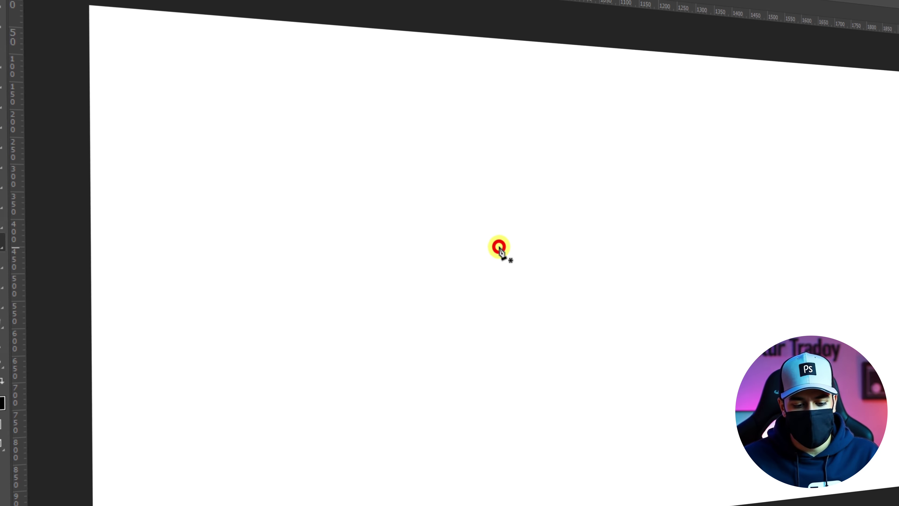
left_click(426, 333)
left_click(499, 151)
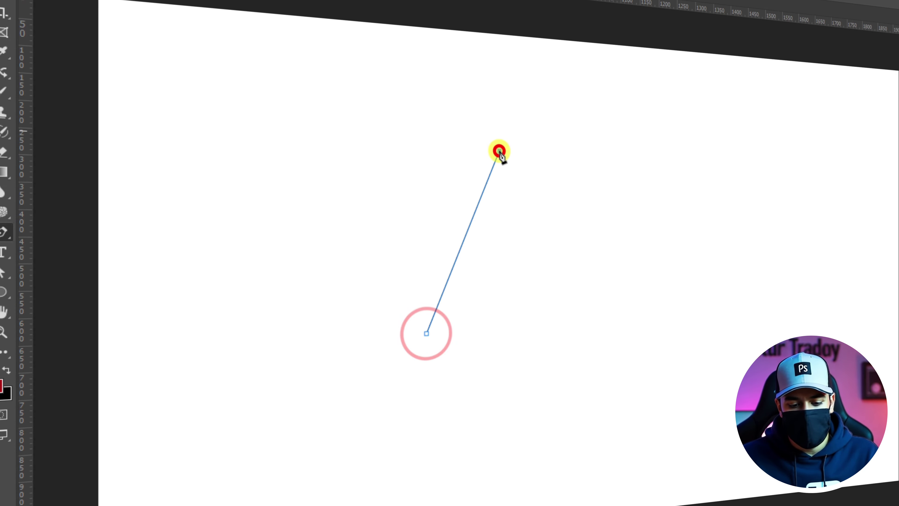
left_click(603, 323)
left_click(426, 334)
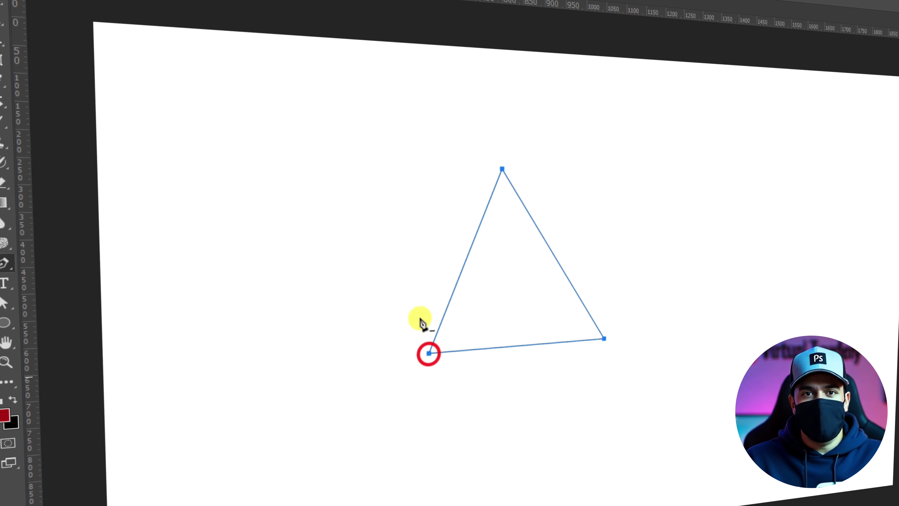
Create a mask from the subtracting triangle path and brush dark red around the triangle, undoing the result at the end
left_click(228, 21)
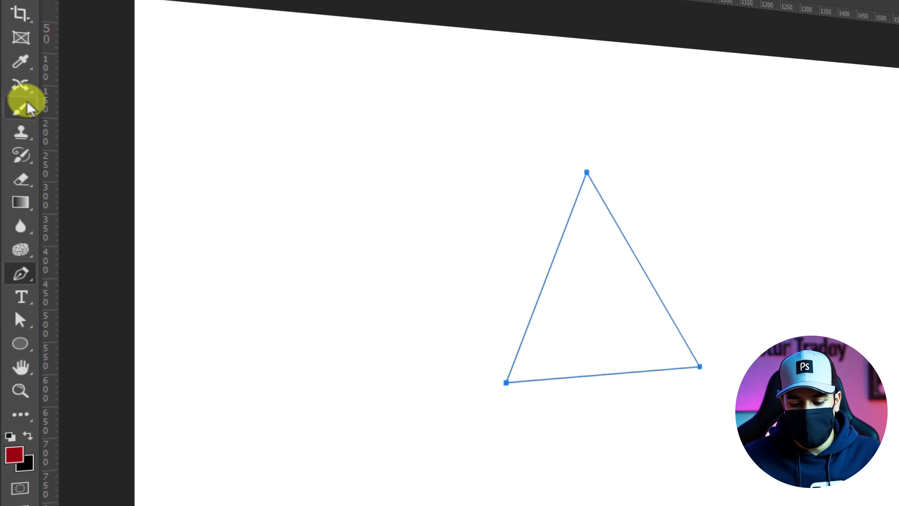
left_click(24, 102)
mouse_move(466, 215)
left_mouse_down()
mouse_move(741, 229)
mouse_move(677, 183)
mouse_move(369, 177)
mouse_move(795, 203)
mouse_move(800, 269)
mouse_move(683, 291)
mouse_move(666, 331)
mouse_move(727, 373)
mouse_move(691, 368)
mouse_move(630, 409)
mouse_move(525, 385)
mouse_move(477, 353)
mouse_move(606, 366)
mouse_move(663, 291)
left_mouse_up()
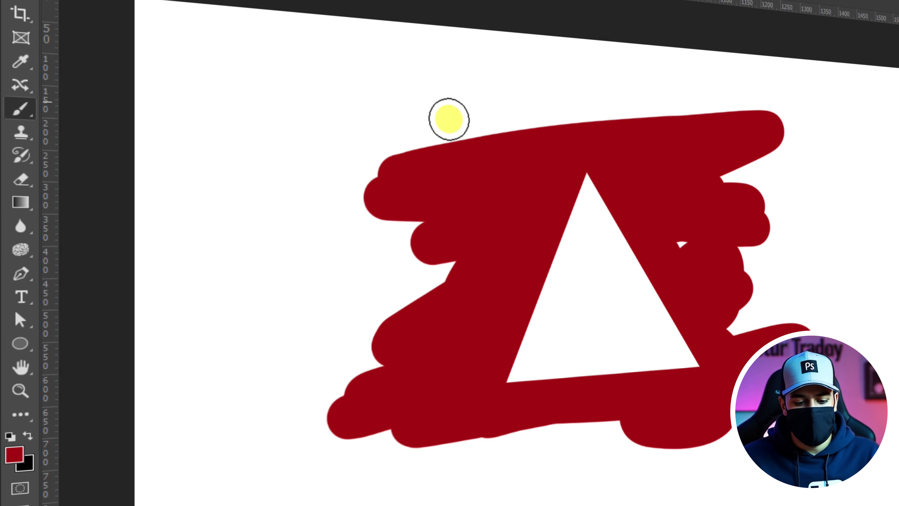
mouse_move(449, 119)
left_mouse_down()
mouse_move(878, 340)
mouse_move(246, 446)
mouse_move(347, 386)
left_mouse_up()
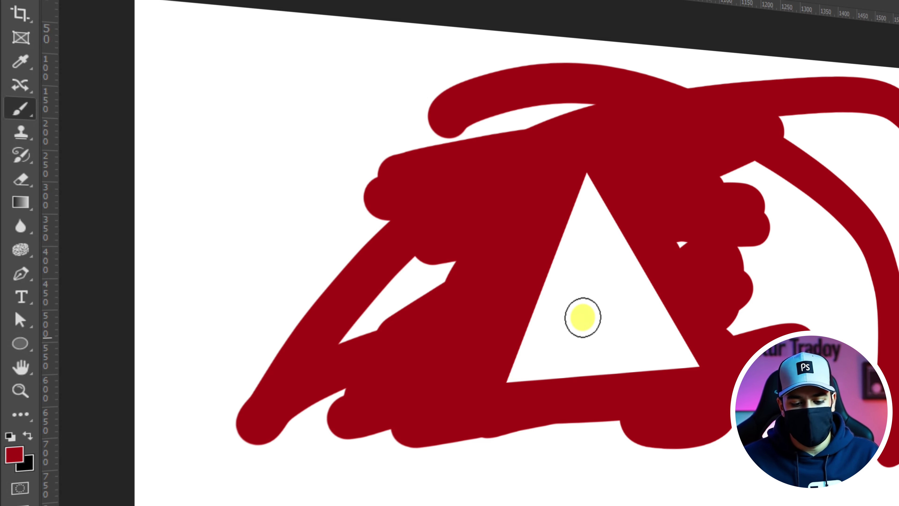
key("ctrl+z")
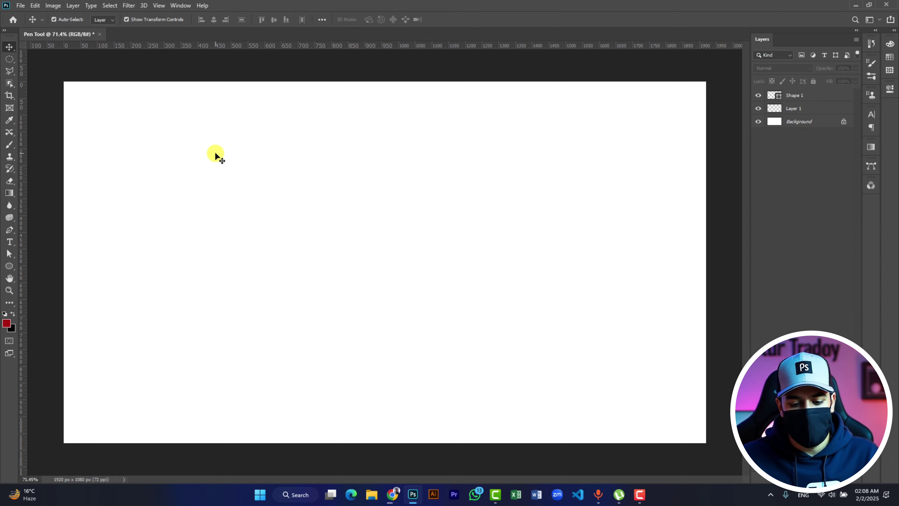
With the Pen tool in Shape mode and a red fill, draw a closed triangle about 336 by 404 px
key("p")
left_click(67, 19)
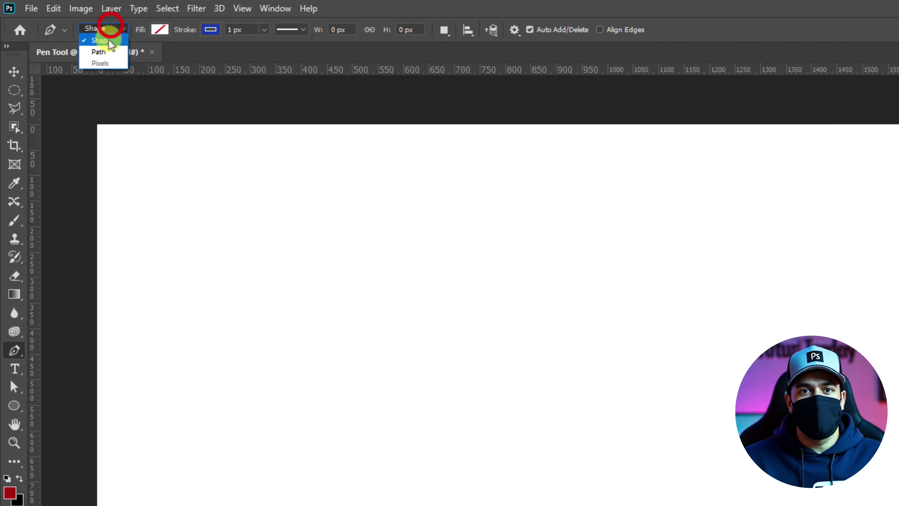
left_click(99, 40)
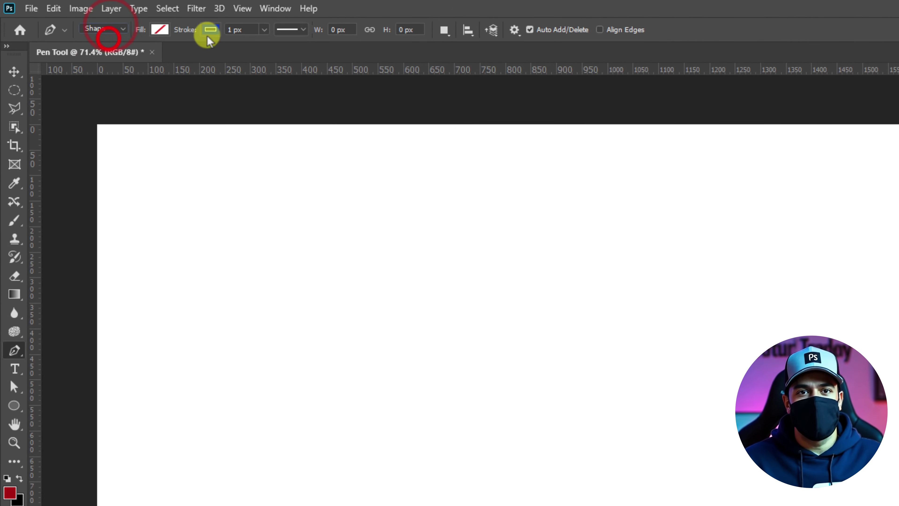
left_click(159, 30)
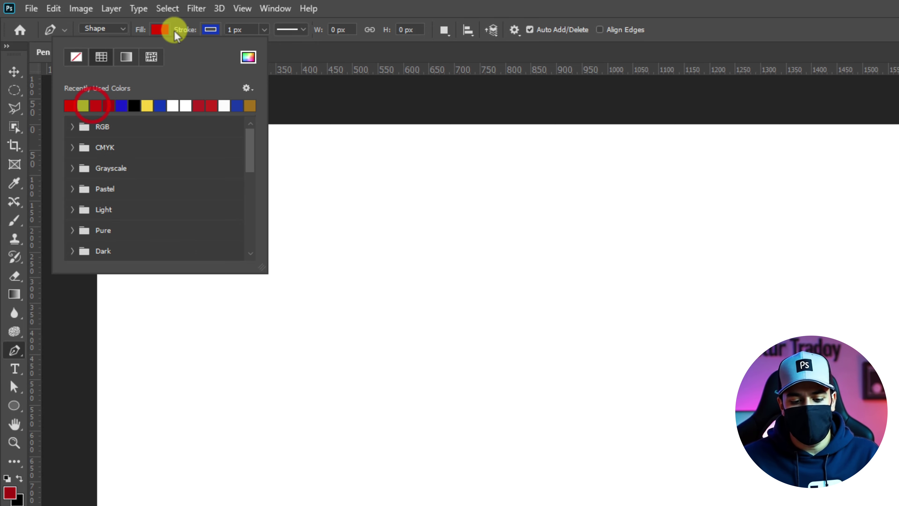
left_click(418, 417)
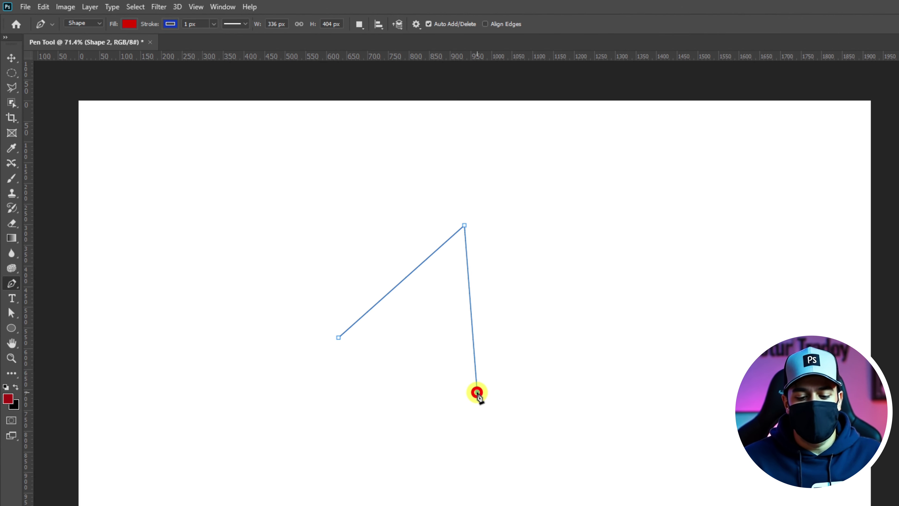
left_click(477, 392)
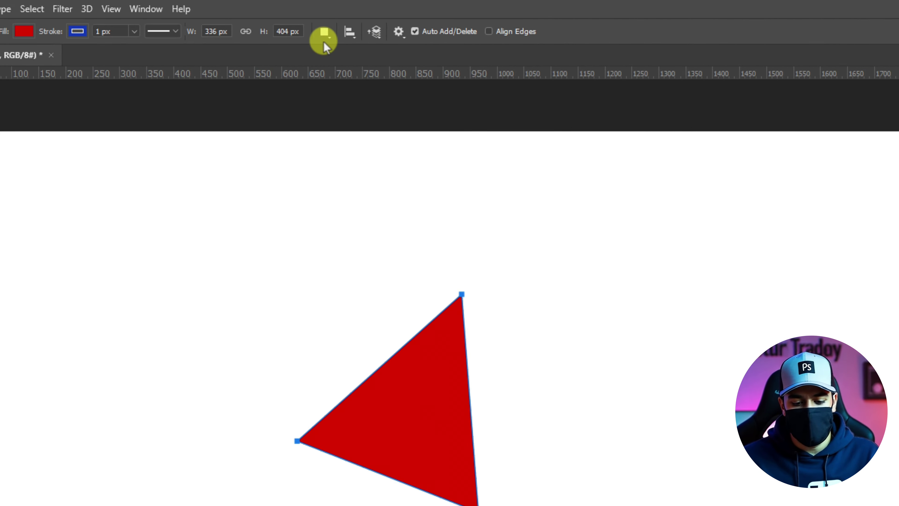
Using Combine Shapes, draw a horizontal rectangle overlapping the triangle's right edge to form a left-pointing arrow, and deselect it
left_click(326, 35)
left_click(332, 66)
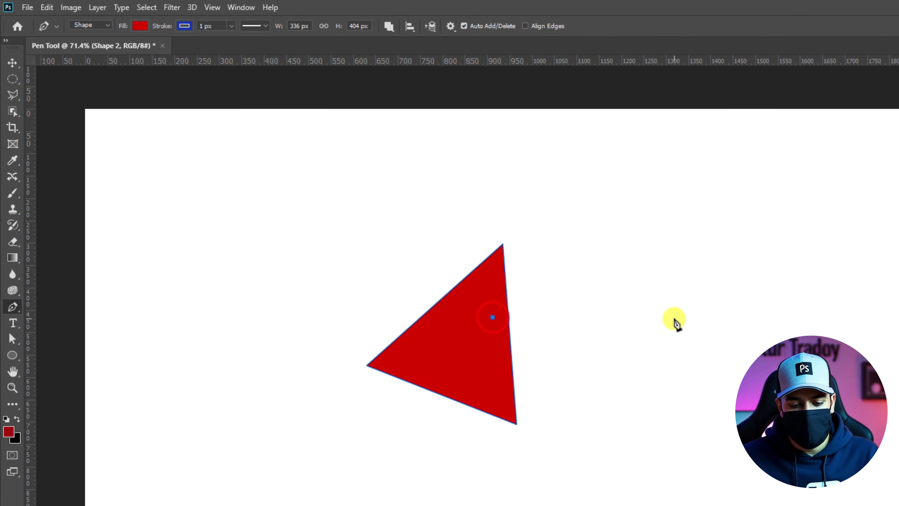
left_click(666, 369)
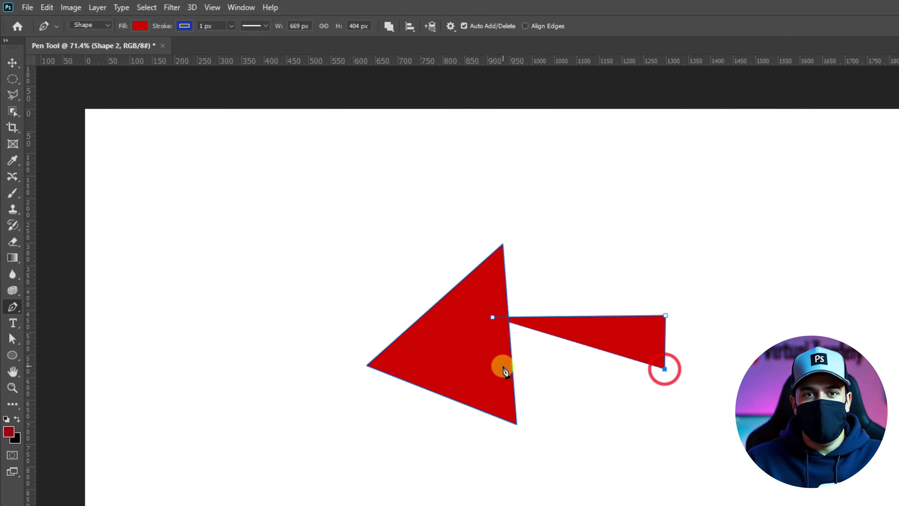
left_click(503, 366)
left_click(494, 318)
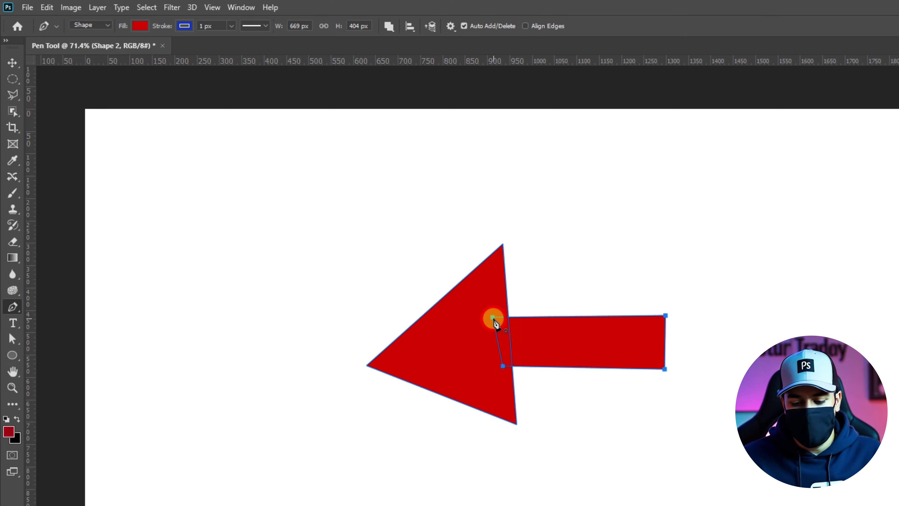
left_click(12, 63)
left_click(193, 188)
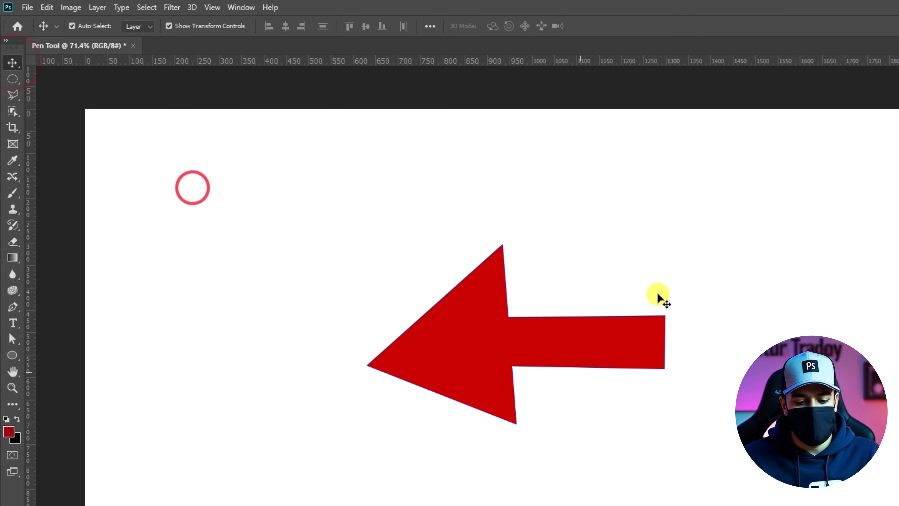
Try moving the combined arrow, and undo the move and the drawing of its rectangular shaft
left_click_drag(480, 309, 464, 321)
key("ctrl+z")
key("ctrl+z")
key("ctrl+z")
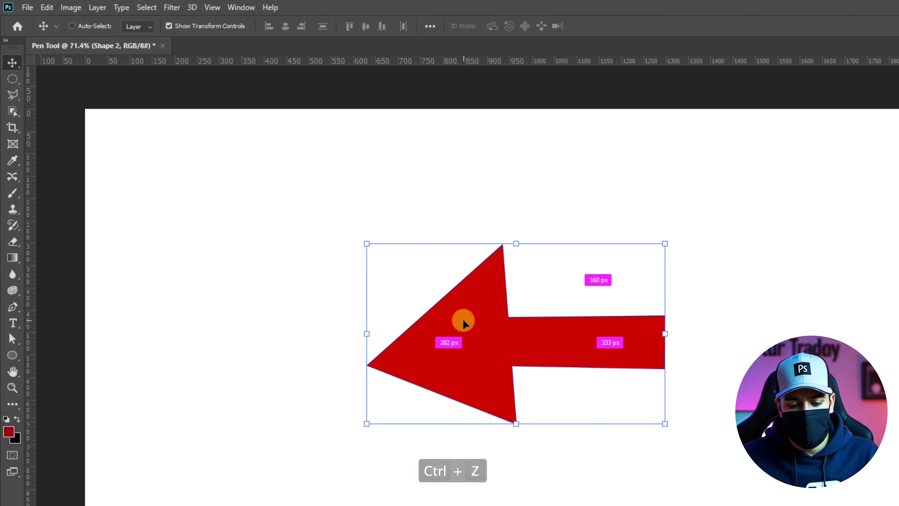
key("ctrl+z")
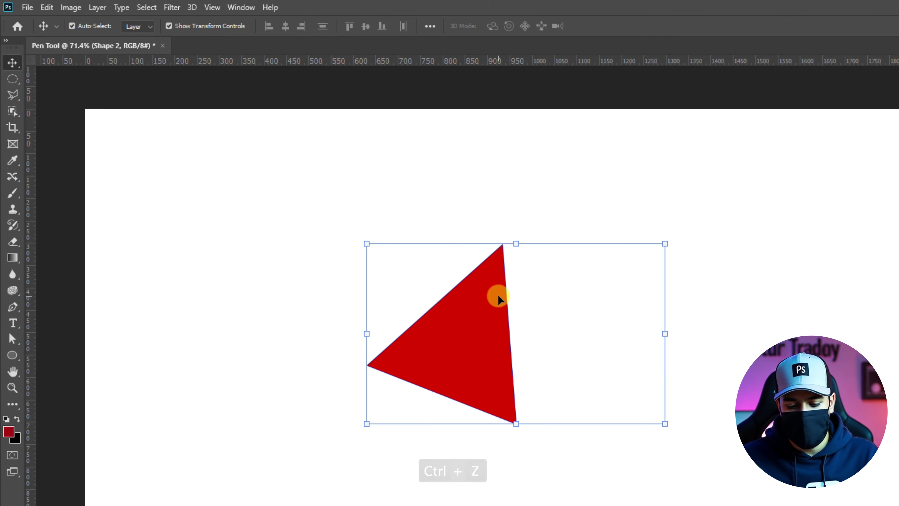
key("ctrl+z")
key("ctrl+z")
With the Pen tool set to Subtract Front Shape, draw a closed four-sided shape cutting into the triangle's right edge
key("p")
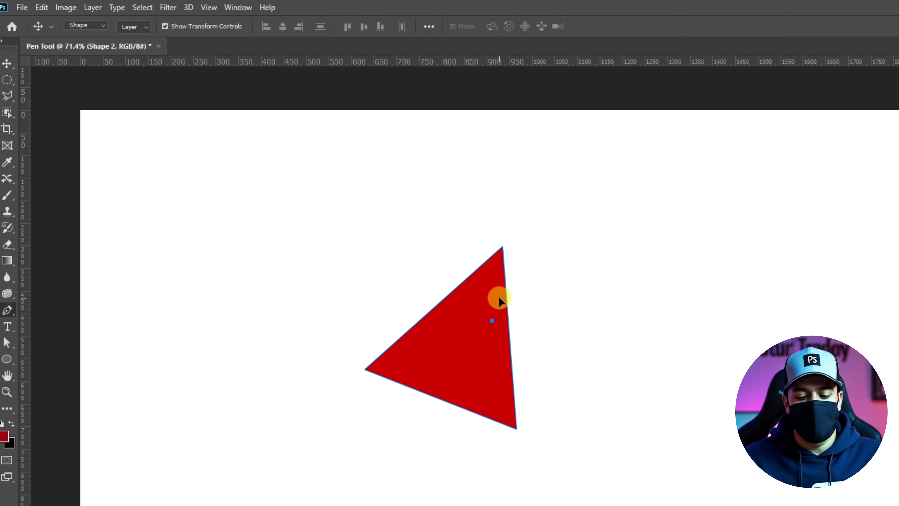
left_click(389, 26)
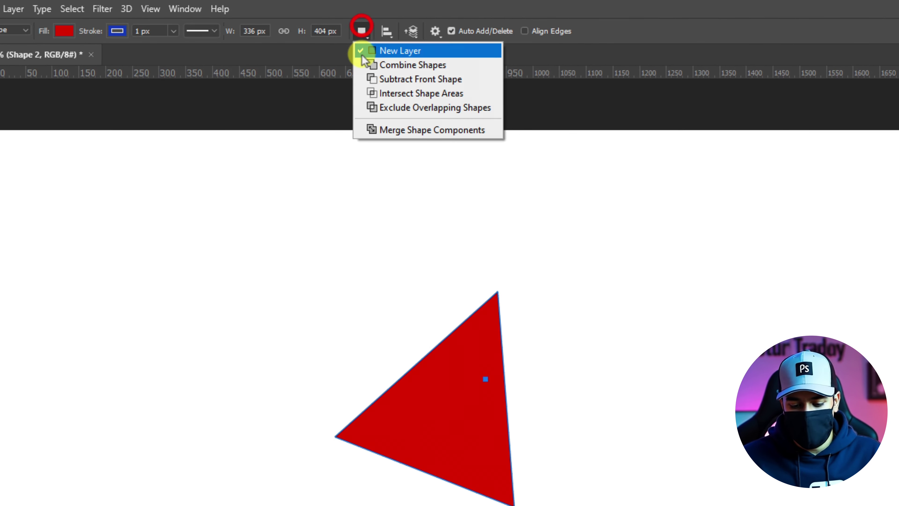
left_click(395, 81)
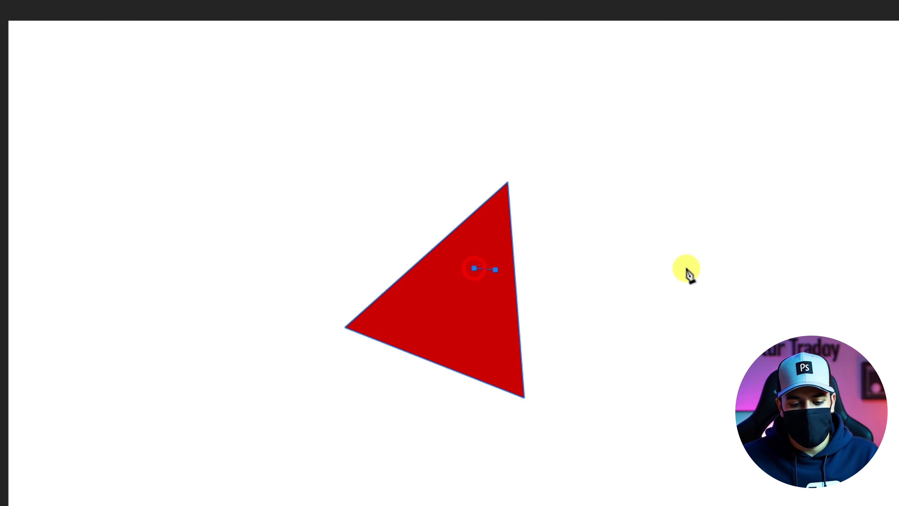
key("ctrl+z")
key("ctrl+z")
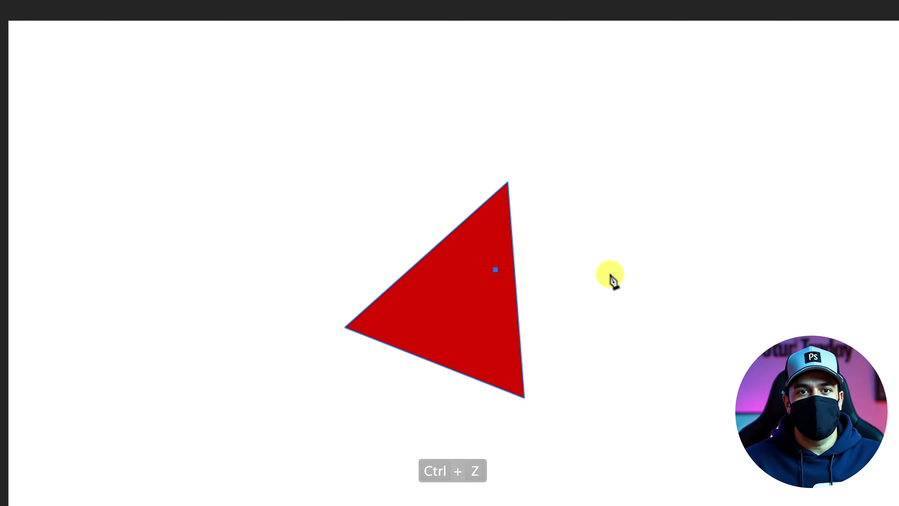
left_click(464, 269)
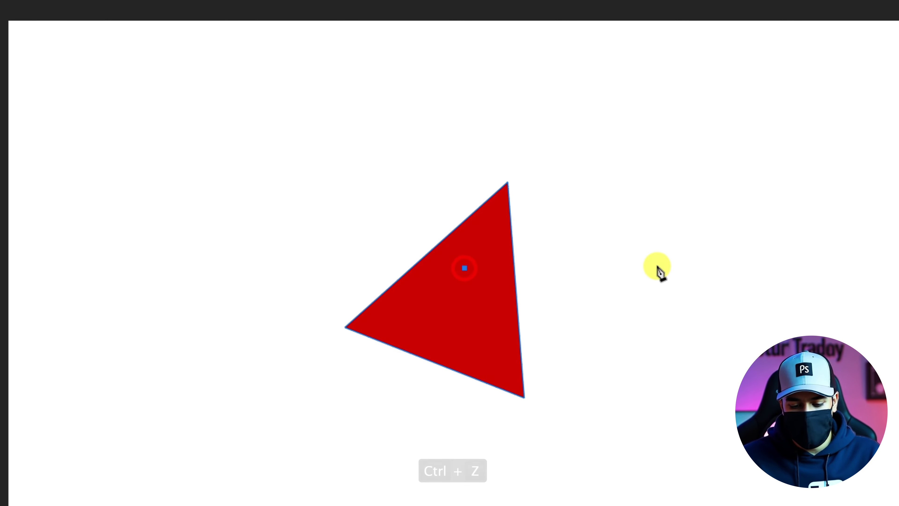
left_click(662, 266)
left_click_drag(658, 335, 652, 336)
left_click(461, 320)
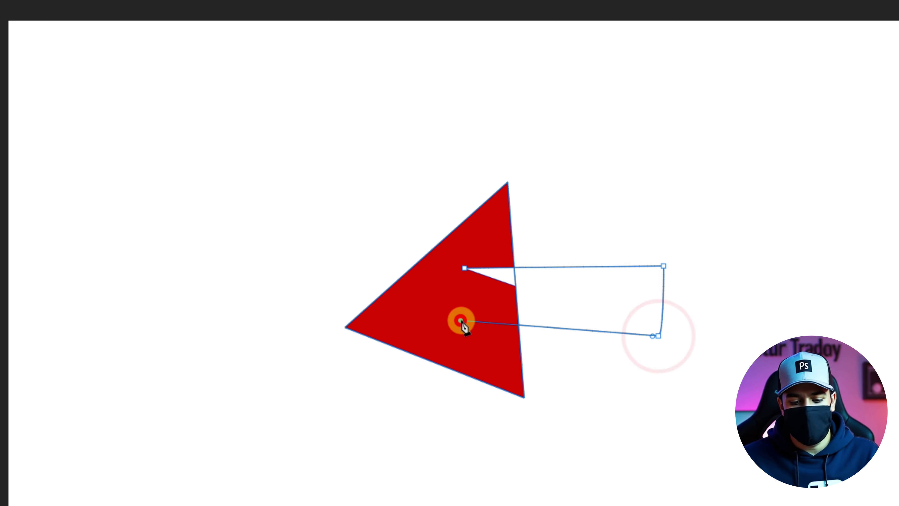
left_click(464, 270)
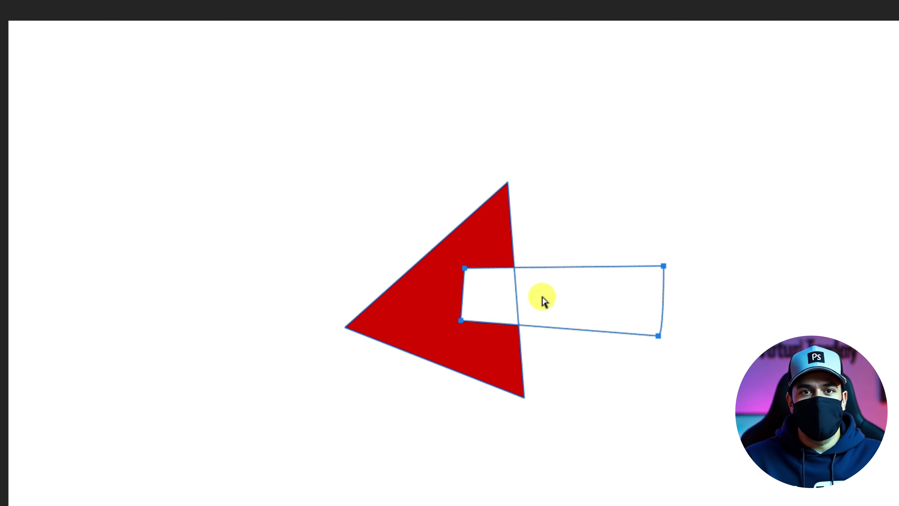
Undo the four-sided cutout to restore the full red triangle
key("ctrl+z")
key("ctrl+z")
key("ctrl+z")
key("ctrl+z")
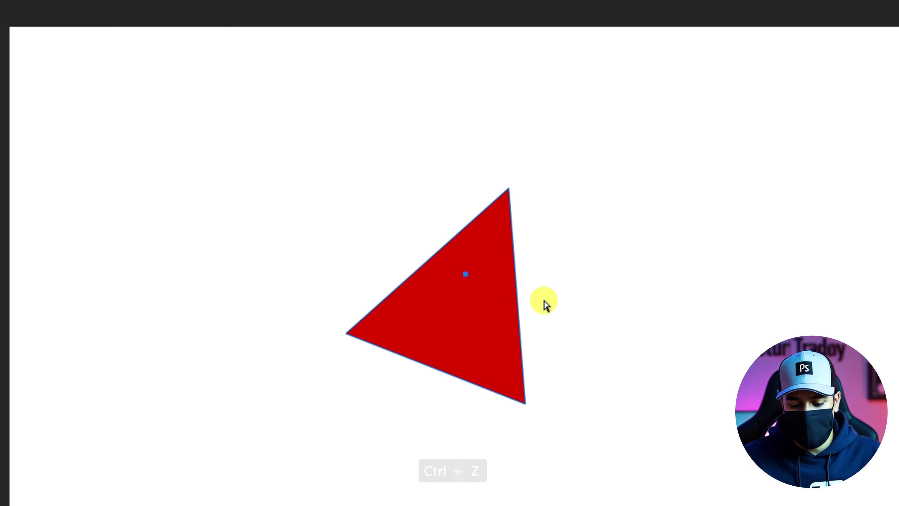
Using Intersect Shape Areas, draw a small closed triangle from inside the red triangle across its right edge
left_click(390, 30)
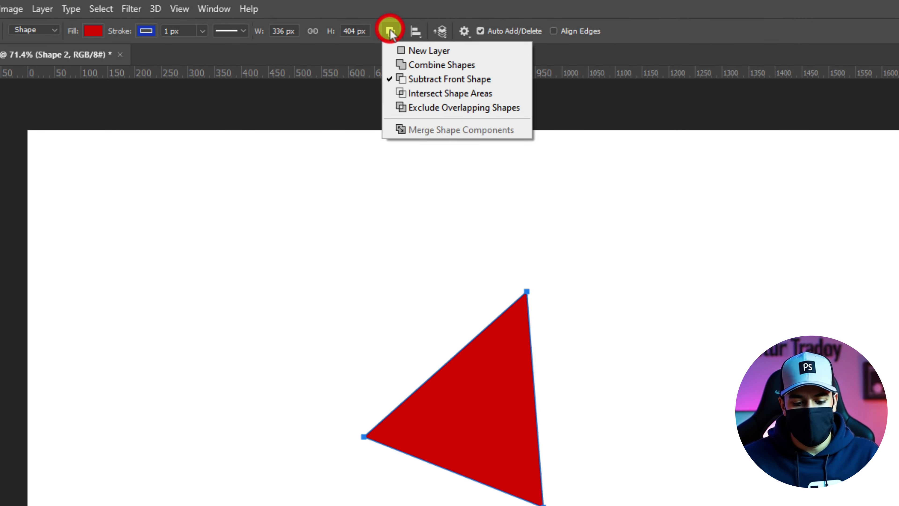
left_click(457, 94)
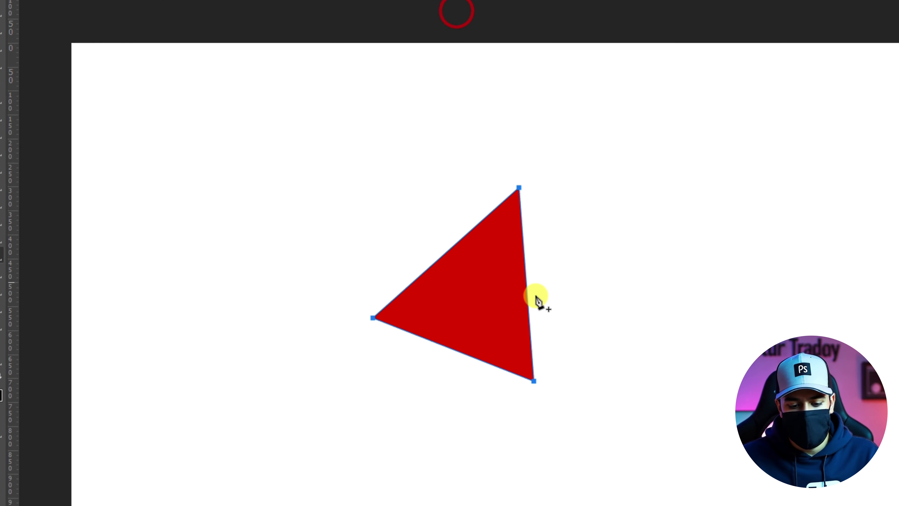
left_click(487, 292)
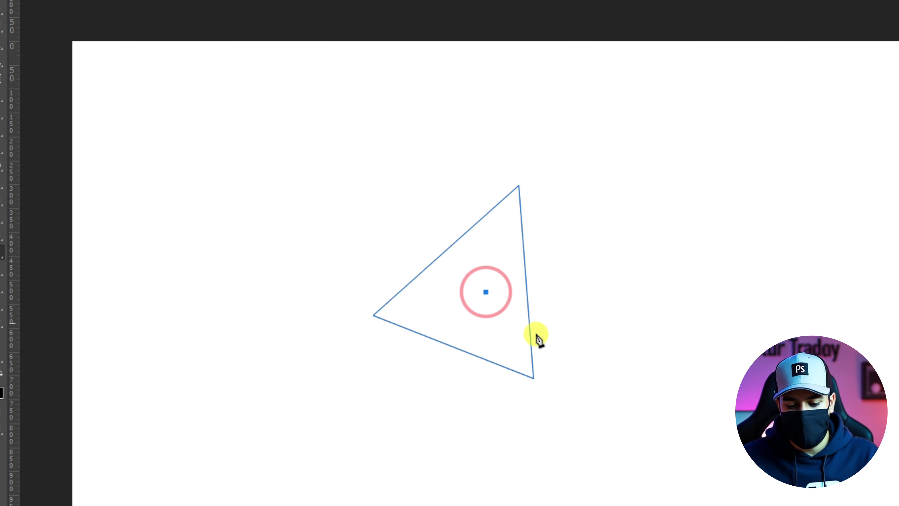
left_click(556, 347)
left_click(602, 281)
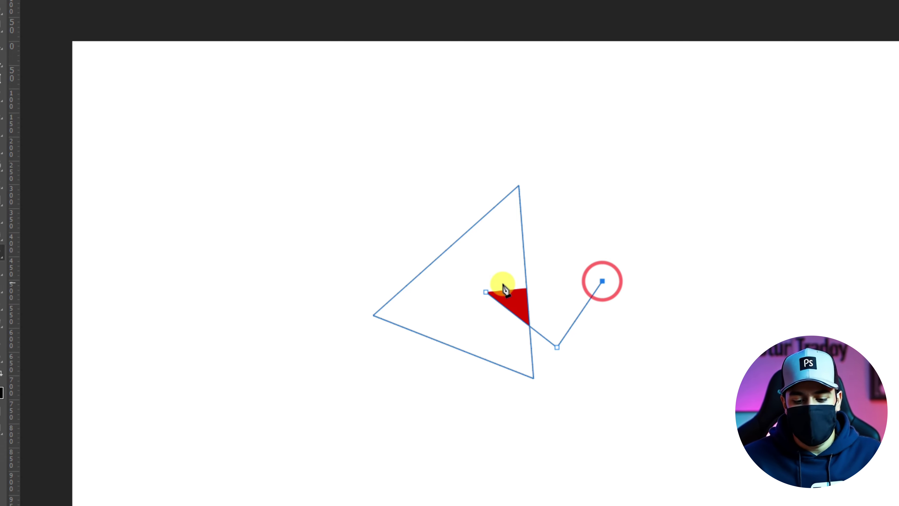
left_click(487, 291)
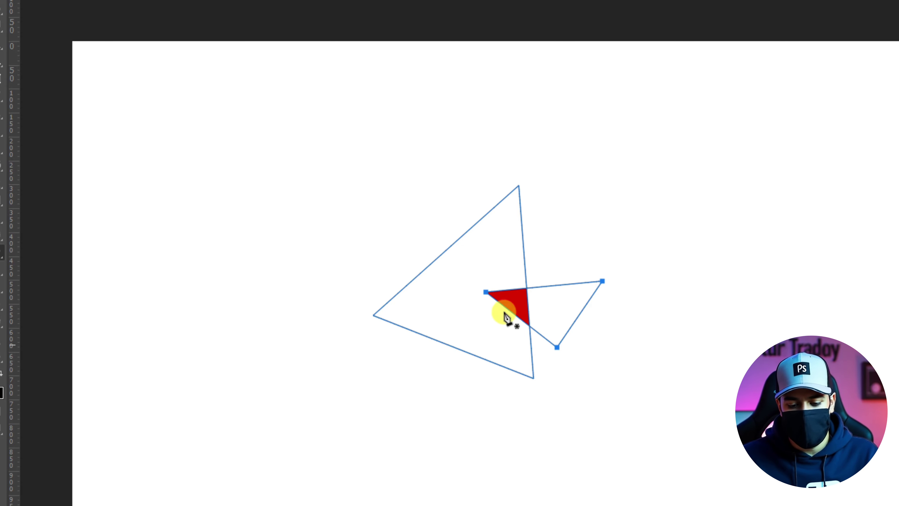
Undo the intersecting triangle
key("ctrl+z")
key("ctrl+z")
key("ctrl+z")
key("ctrl+z")
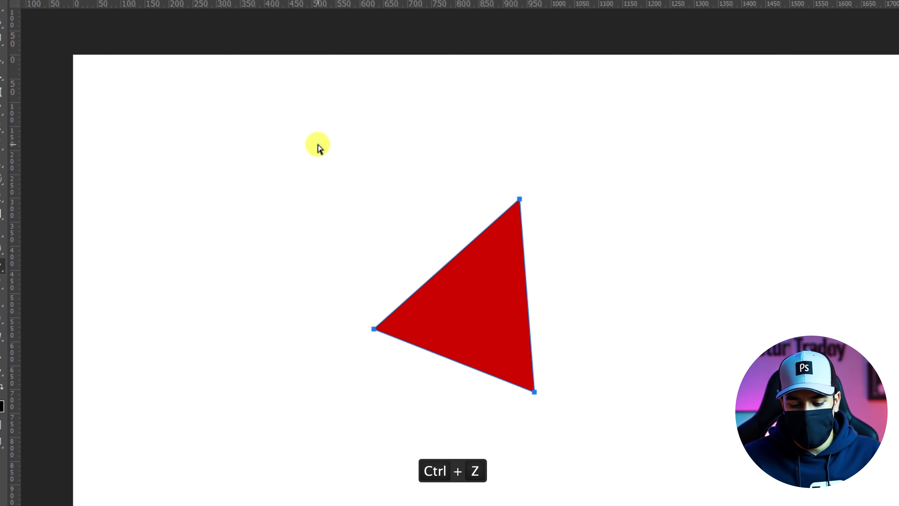
Using Exclude Overlapping Shapes, draw a small closed triangle across the red triangle's right edge, deselect it, and undo the drawing
left_click(400, 25)
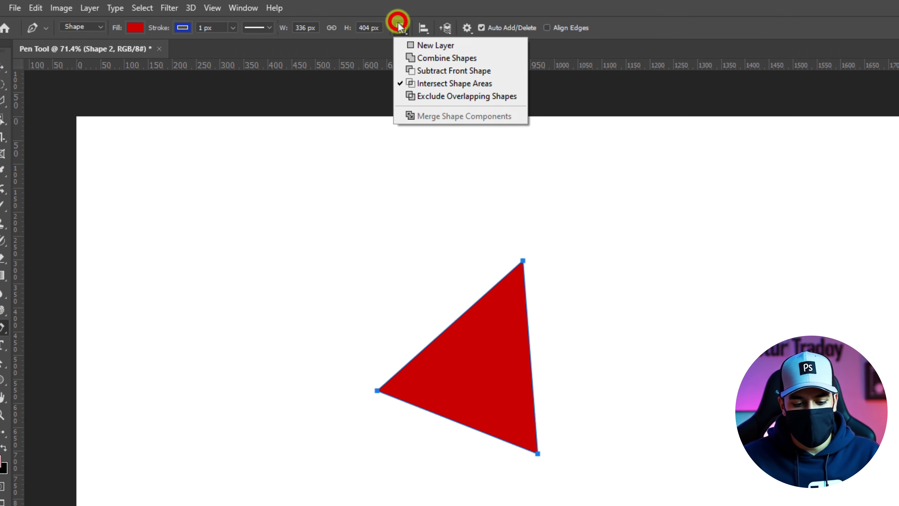
left_click(433, 97)
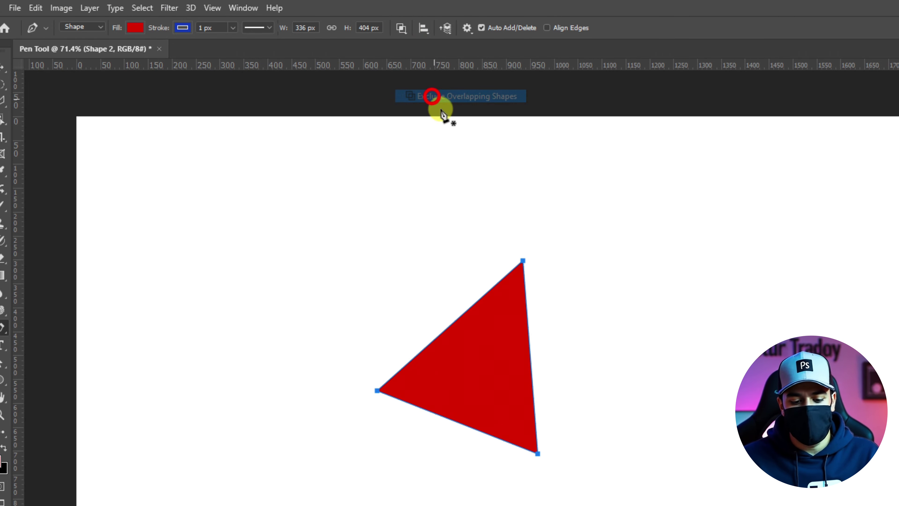
left_click(559, 411)
left_click(479, 295)
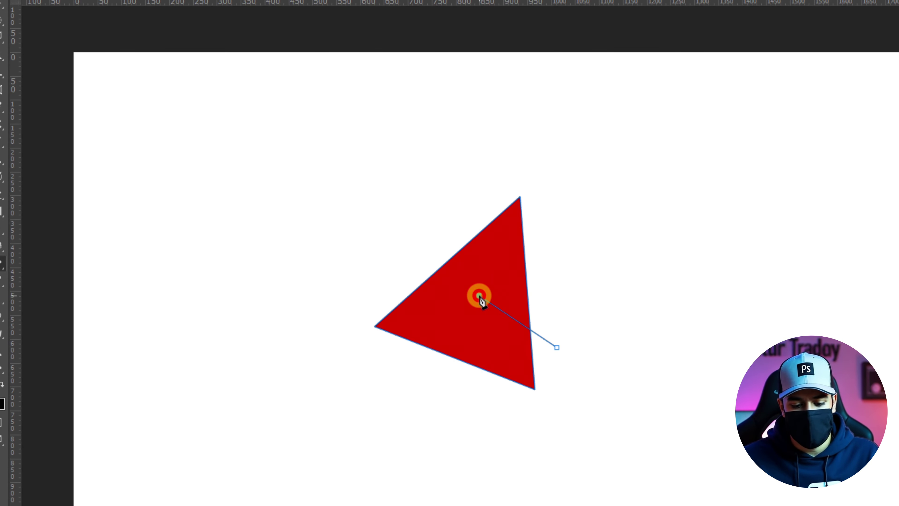
left_click(581, 271)
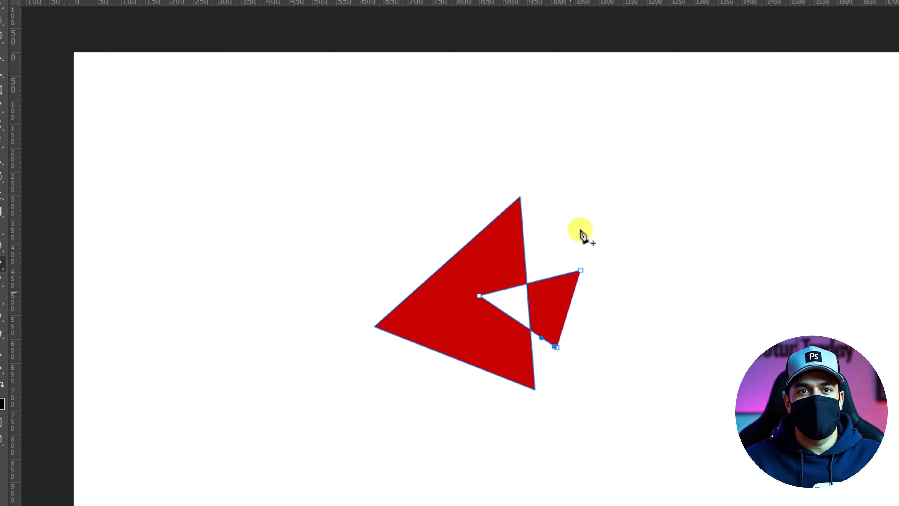
left_click(6, 38)
left_click(208, 194)
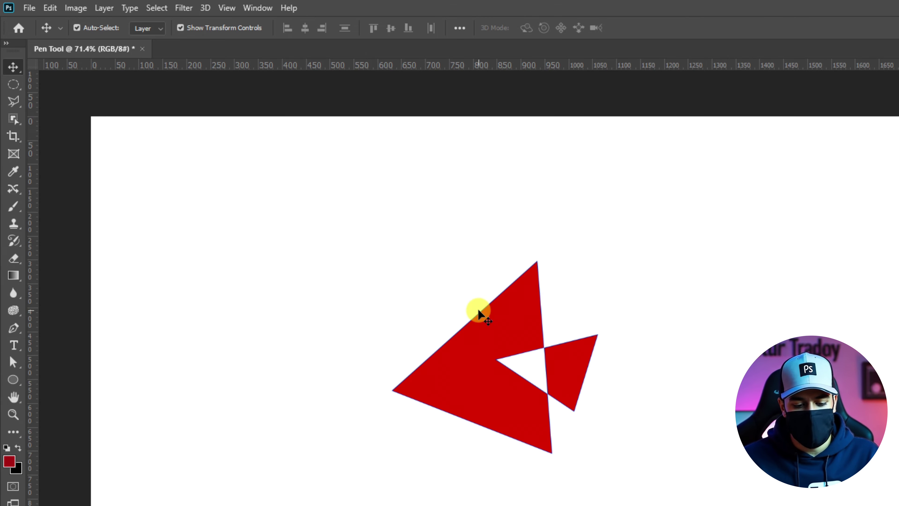
key("ctrl+z")
key("ctrl+z")
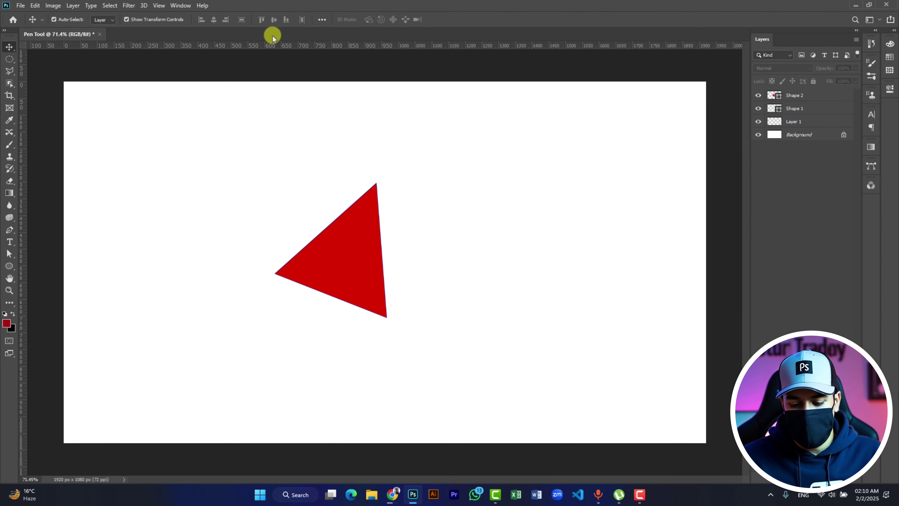
Start a new Pen shape inside the triangle, open the path alignment options, and undo the started shape
key("p")
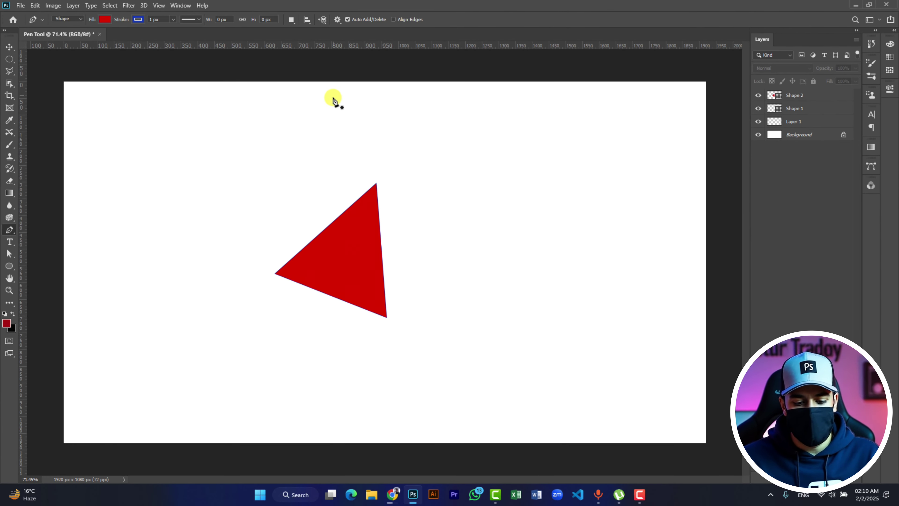
left_click(353, 237)
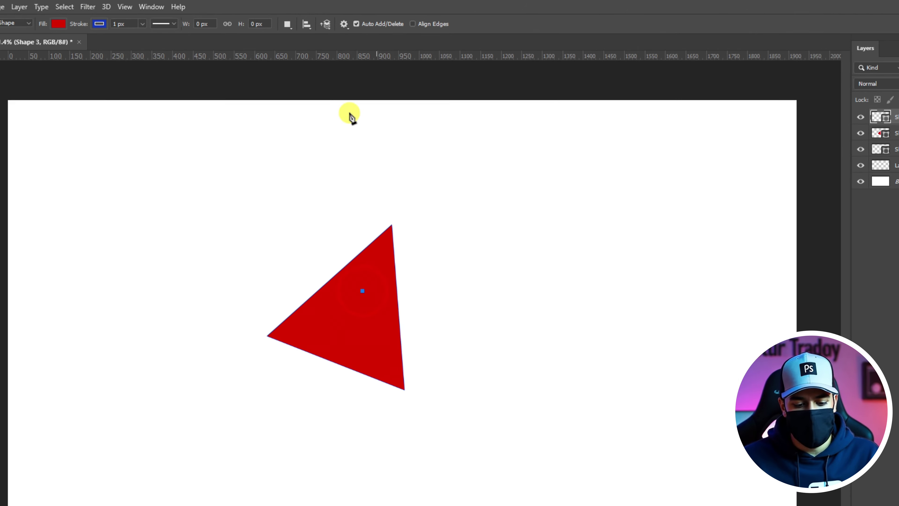
left_click(307, 19)
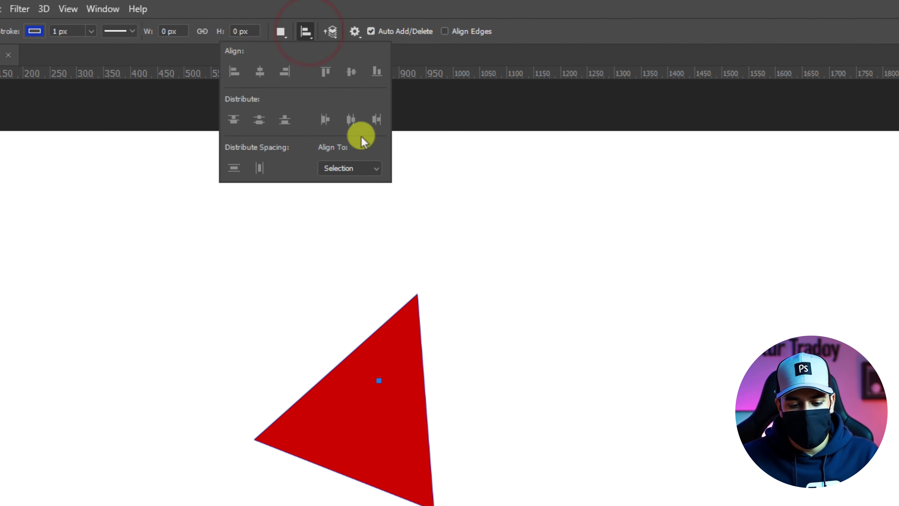
key("ctrl+z")
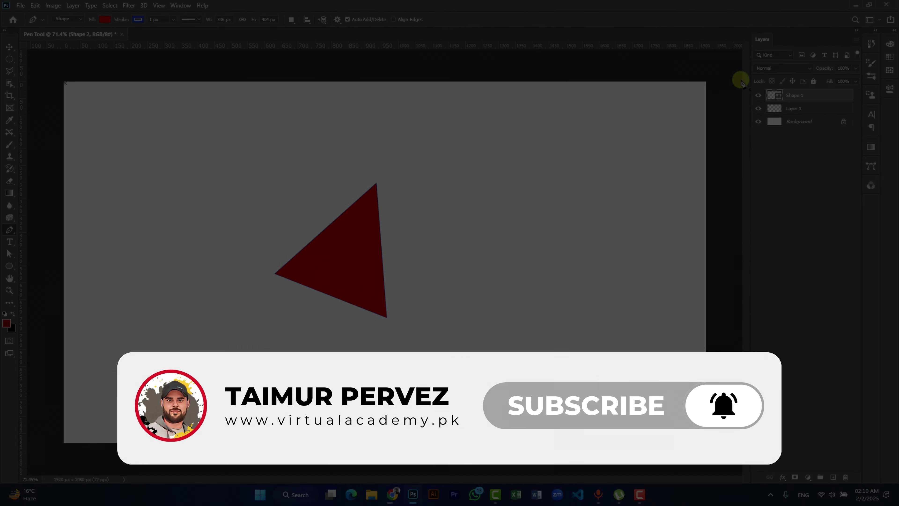
Delete the triangle and draw a closed red horizontal four-sided shape about 381 by 91 px near the canvas centre
key("Delete")
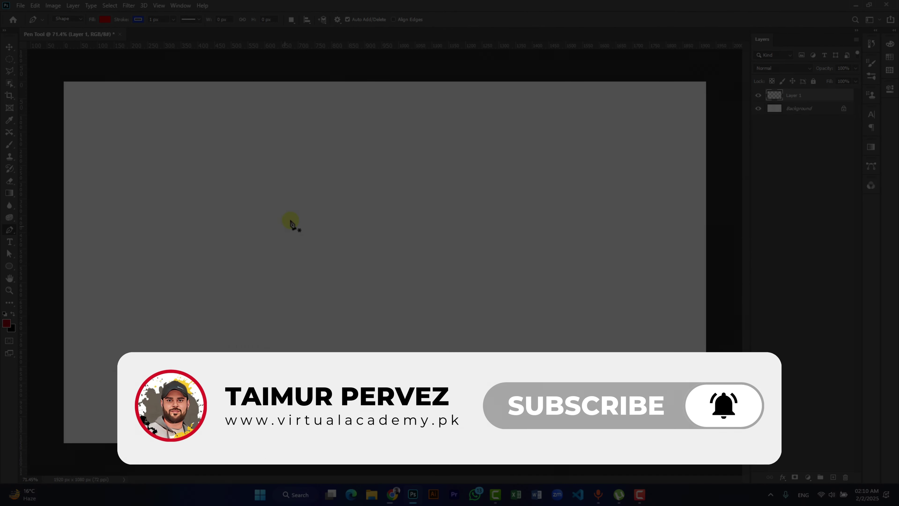
left_click(296, 213)
left_click(423, 212)
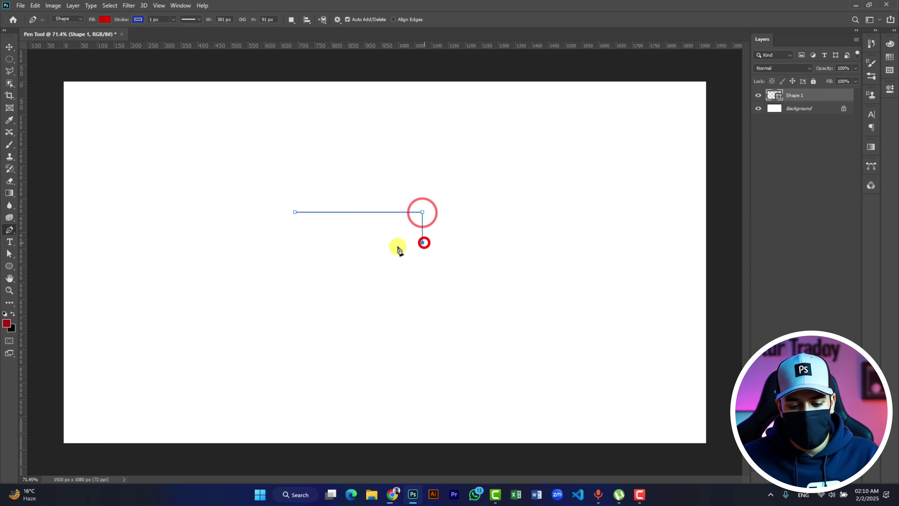
left_click(423, 243)
left_click(298, 243)
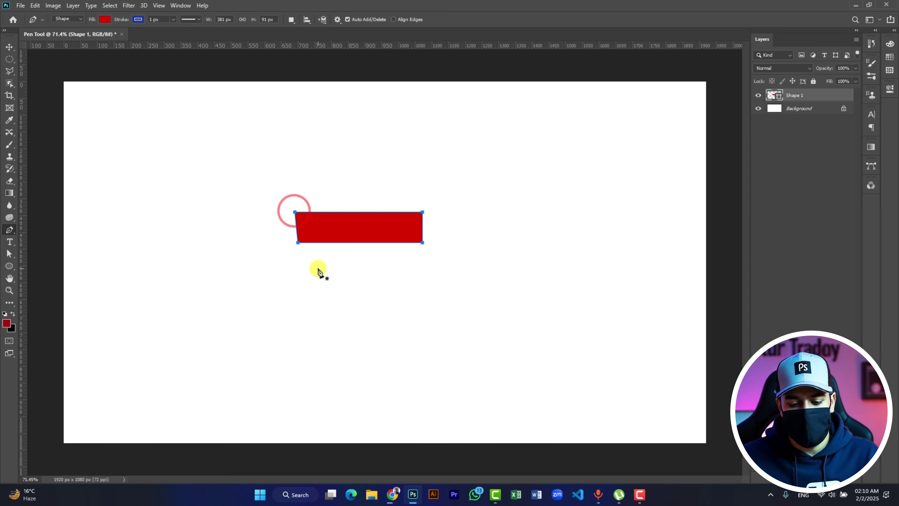
Draw a smaller red four-sided shape on its own layer below the large one, and deselect the shapes
left_click(326, 258)
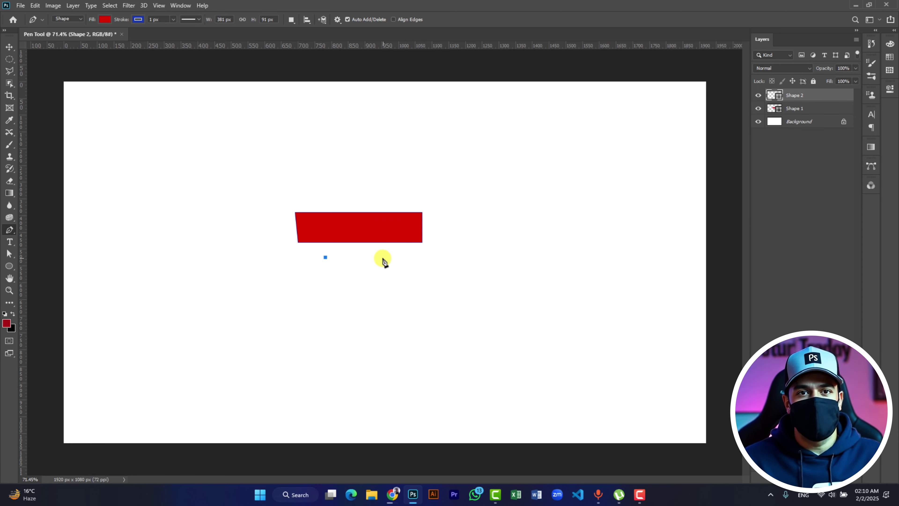
left_click(381, 273)
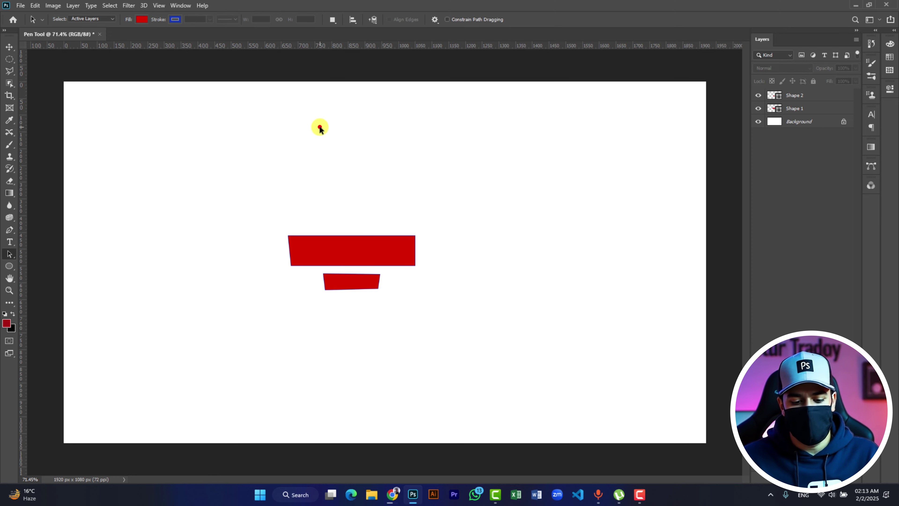
left_click(320, 126)
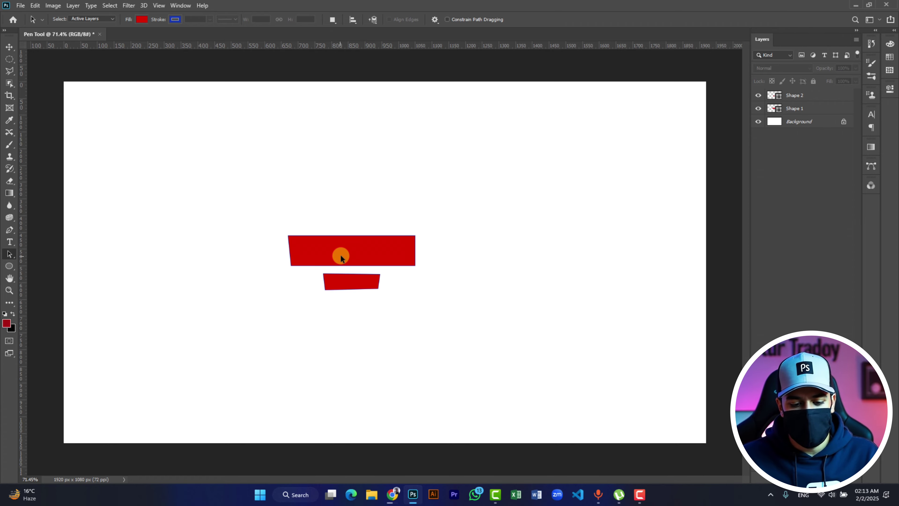
Select the Shape 1 layer, set its path alignment reference to Canvas, and select the larger shape's path on the canvas
left_click(803, 111)
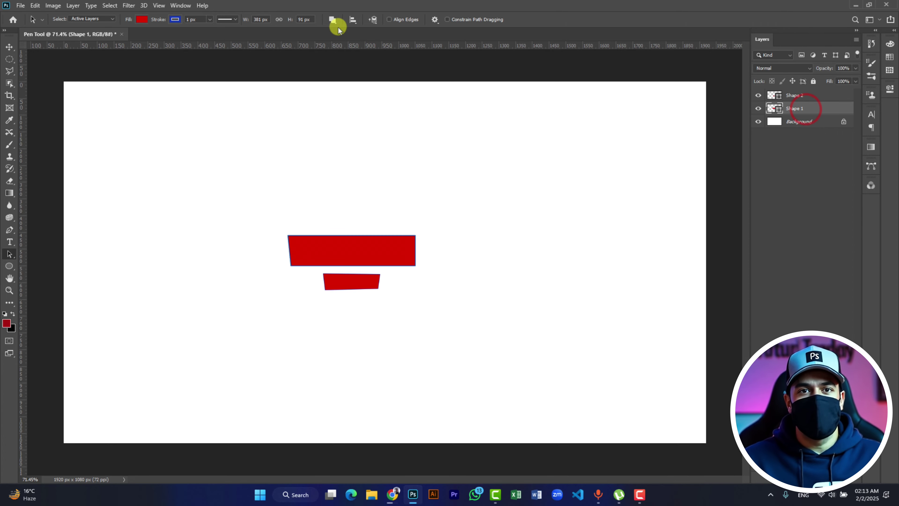
left_click(333, 20)
left_click(353, 20)
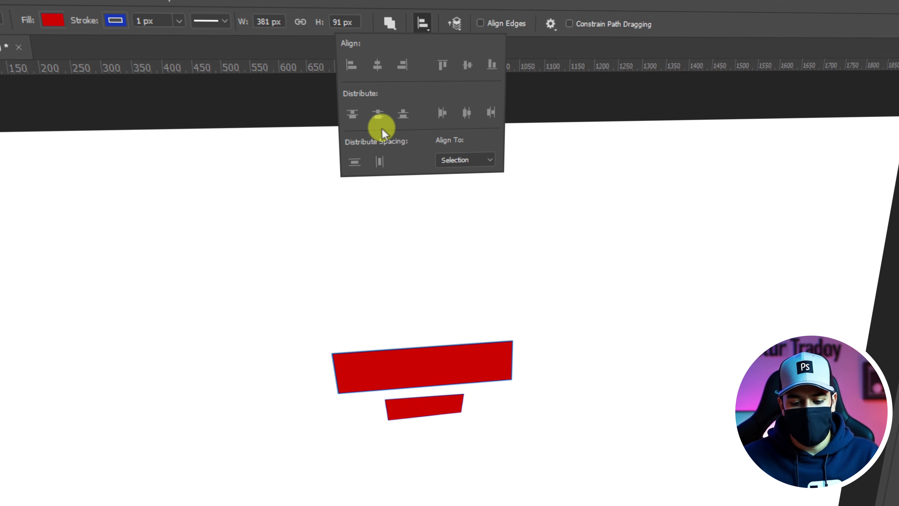
left_click(466, 160)
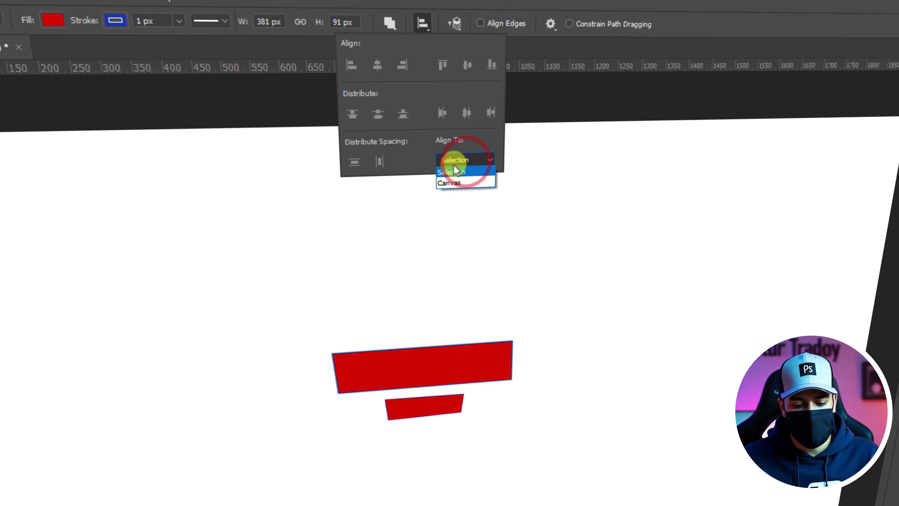
left_click(465, 184)
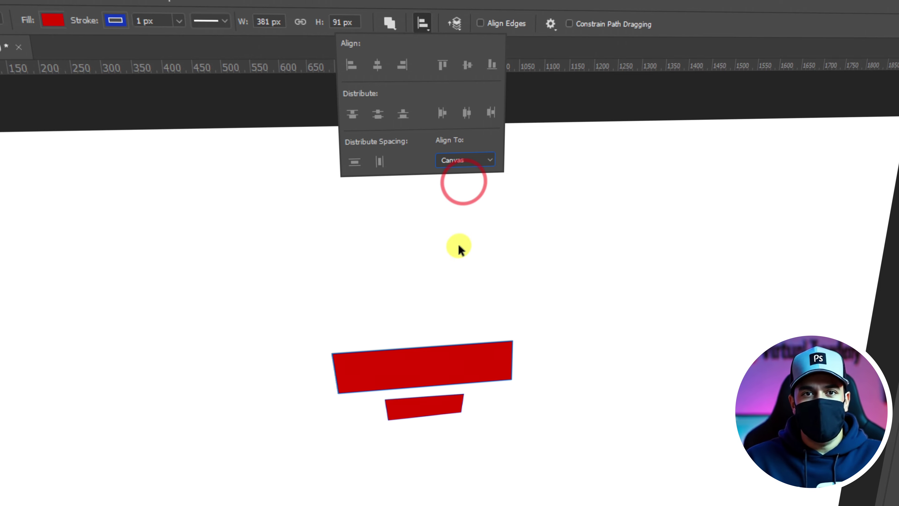
left_click(498, 349)
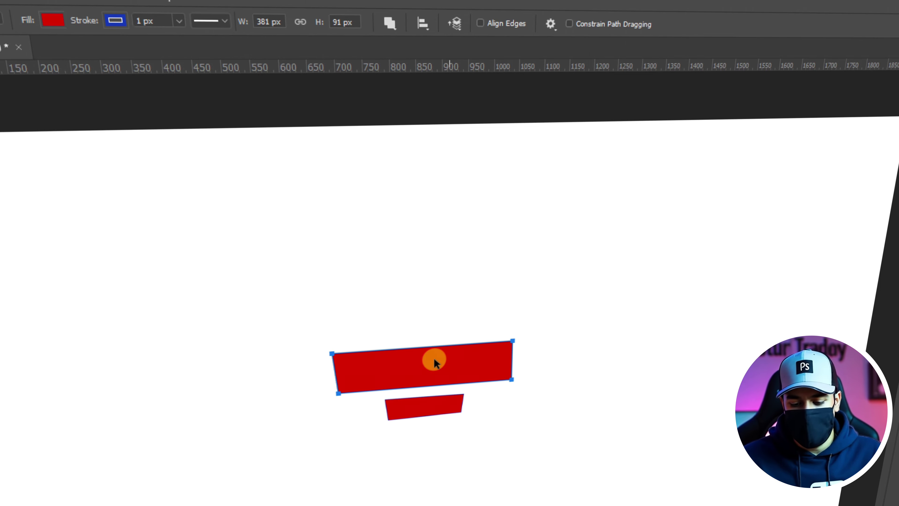
Try each horizontal and vertical alignment of the larger shape against the canvas, finishing with it centred both ways
left_click(422, 23)
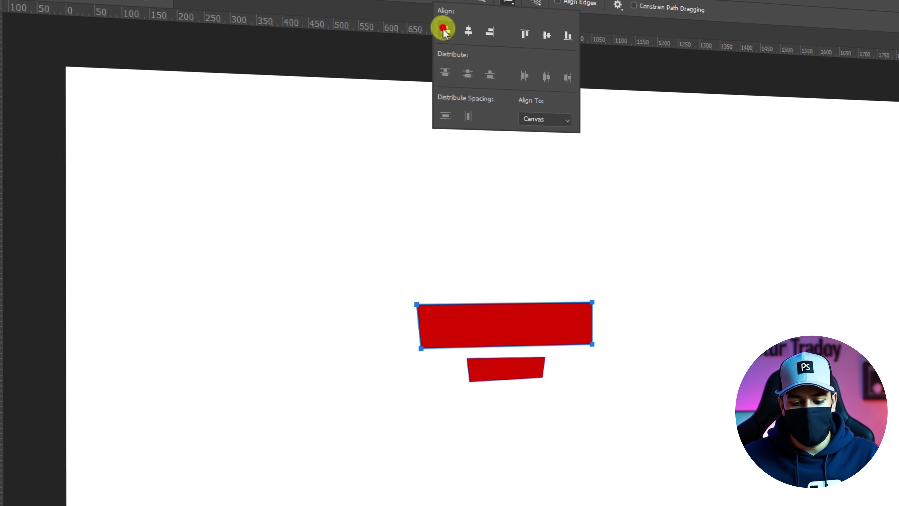
left_click(444, 31)
left_click(468, 32)
left_click(490, 32)
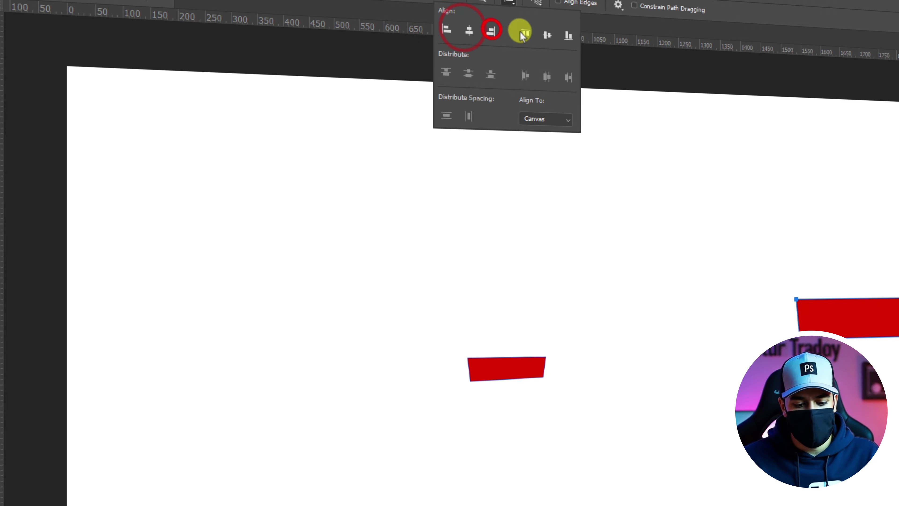
left_click(525, 34)
left_click(502, 38)
left_click(522, 38)
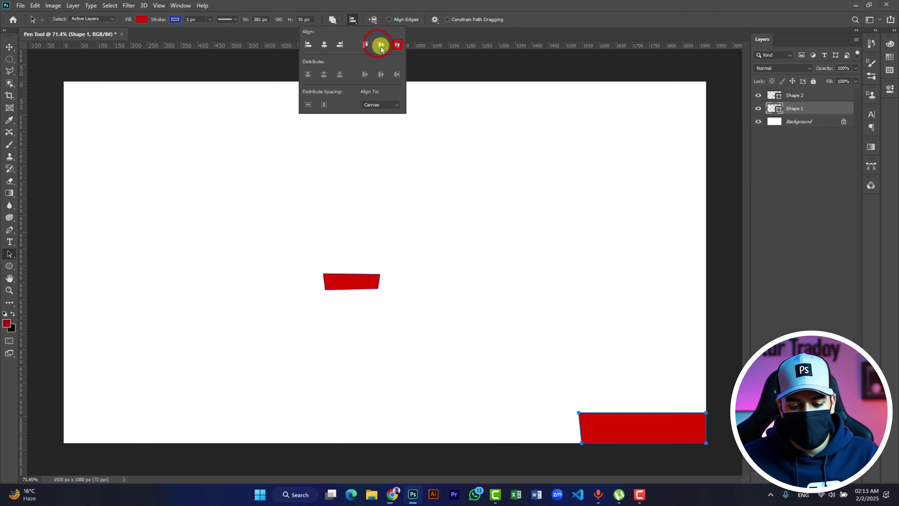
left_click(366, 46)
left_click(325, 47)
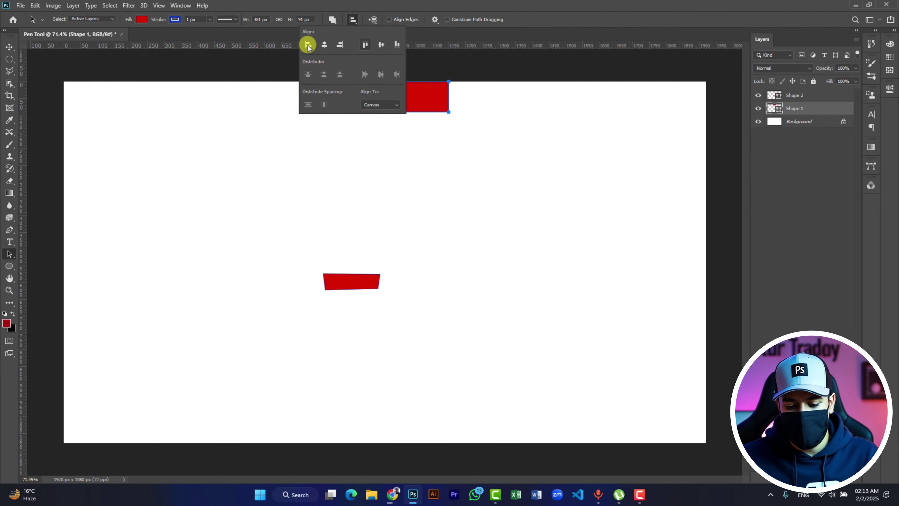
left_click(382, 44)
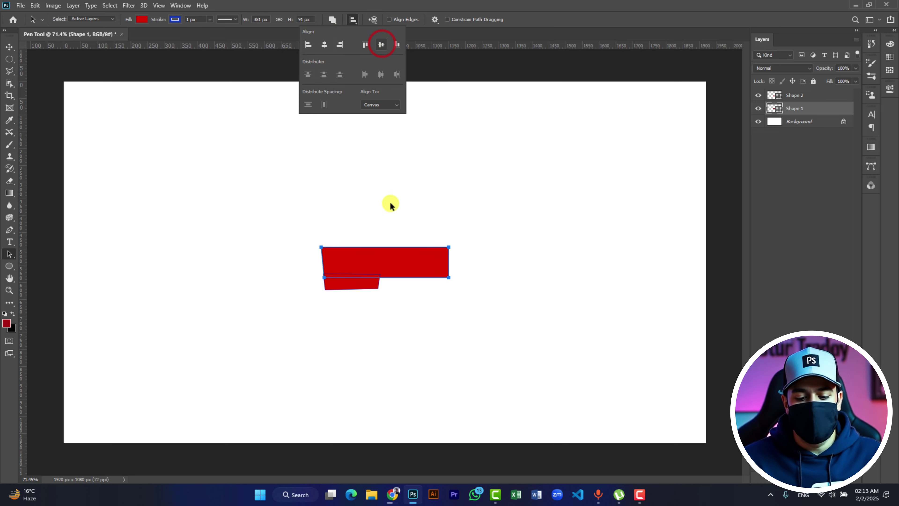
Select the Shape 2 layer and move the smaller shape down, clear of the larger one
left_click(352, 290)
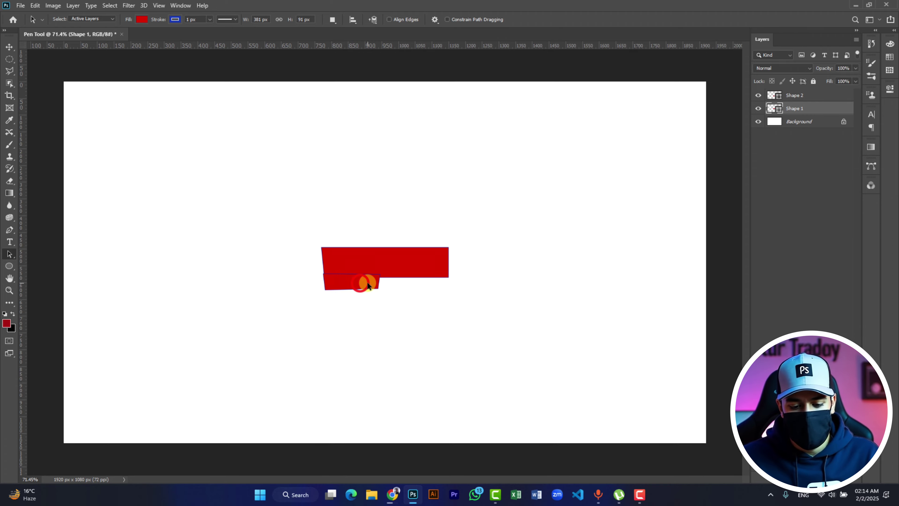
left_click(810, 95)
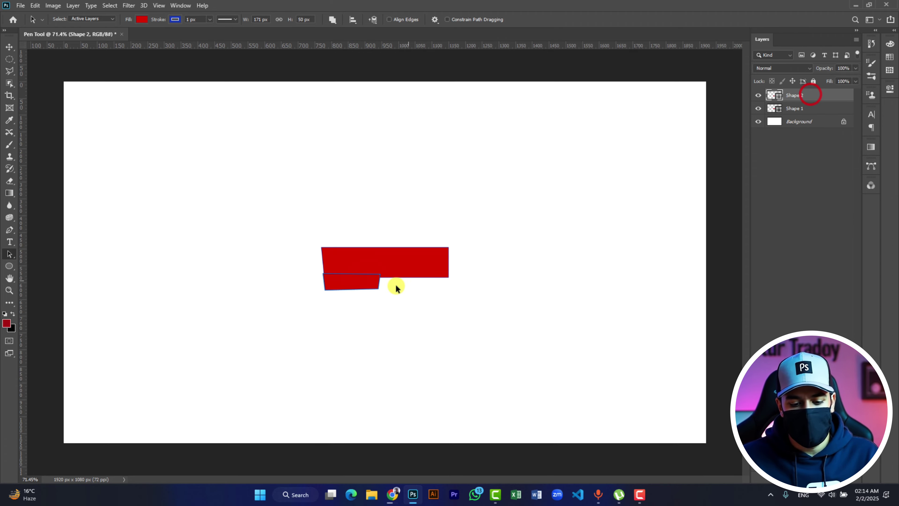
left_click_drag(370, 289, 359, 319)
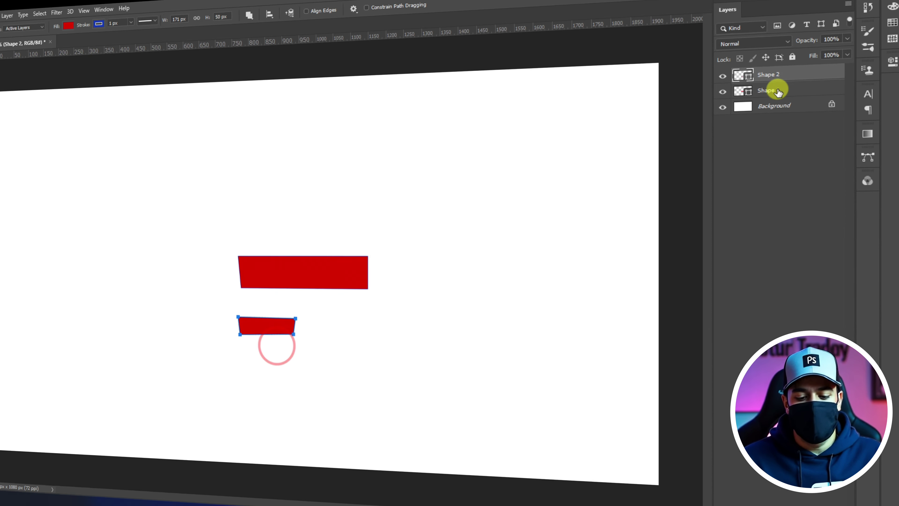
Rasterize the Shape 2 and Shape 1 layers
right_click(774, 75)
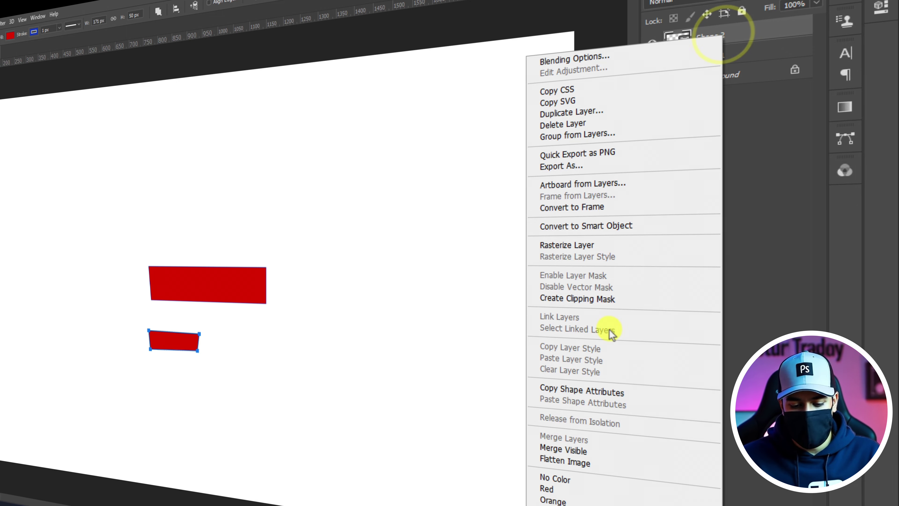
left_click(629, 252)
right_click(732, 54)
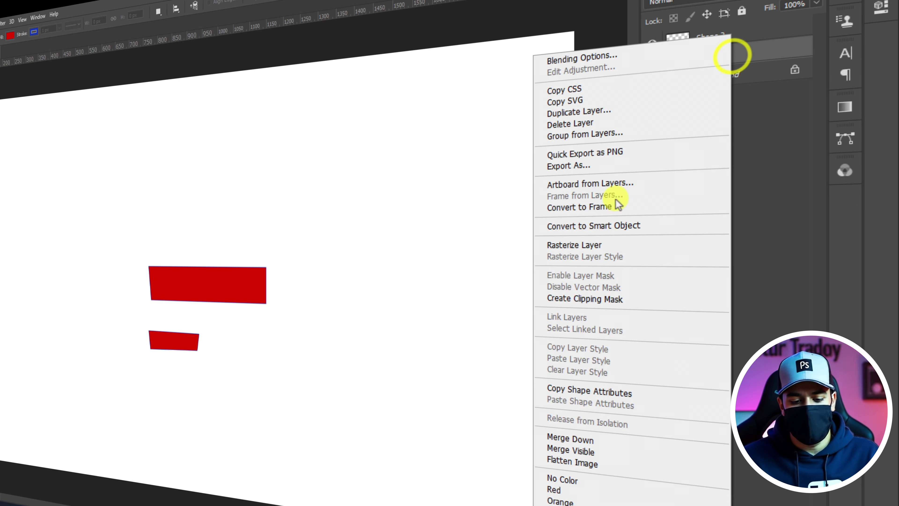
left_click(602, 245)
Select both red shapes with the Move tool, align them to the canvas's top-left corner, and deselect them
left_click_drag(117, 230, 248, 397)
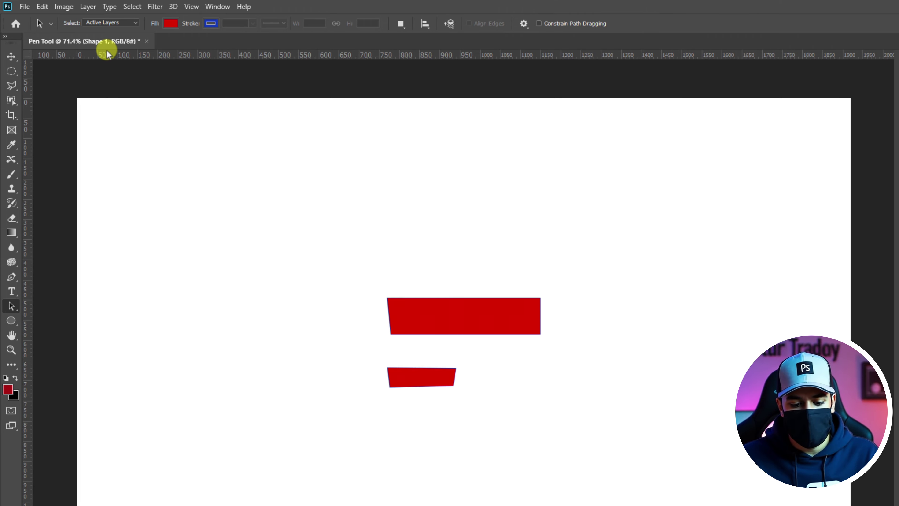
key("v")
left_click_drag(339, 249, 548, 426)
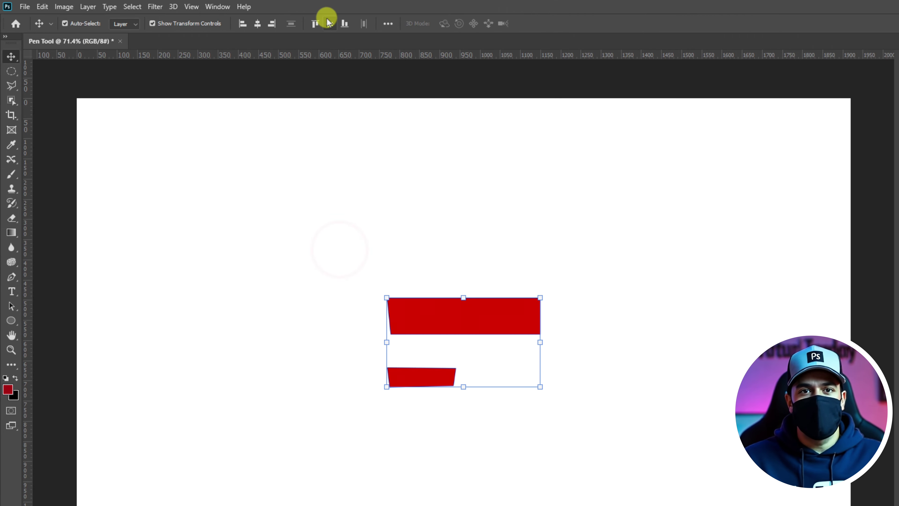
left_click(331, 24)
left_click(314, 25)
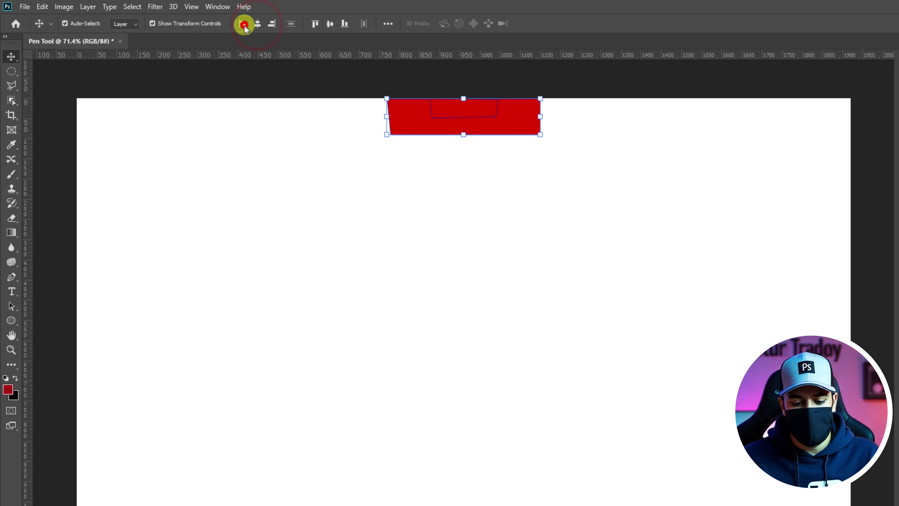
left_click(244, 24)
left_click(331, 24)
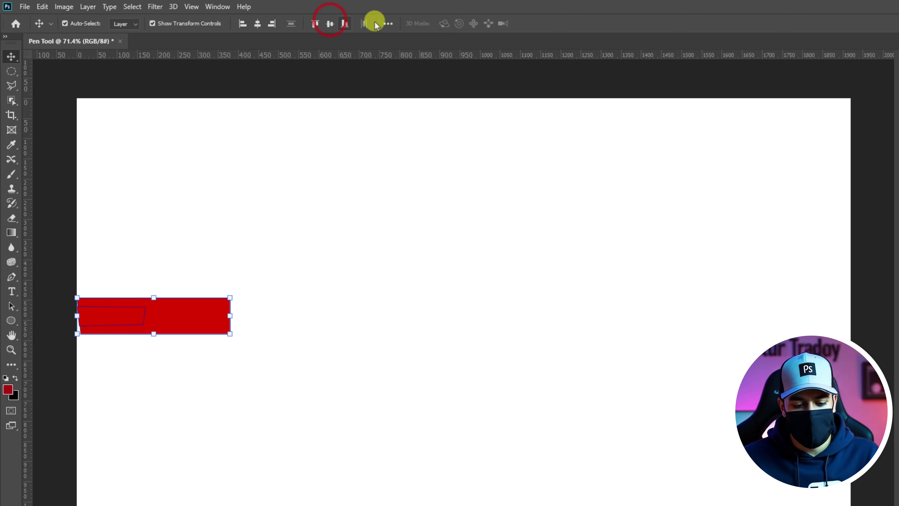
left_click(316, 24)
left_click(343, 215)
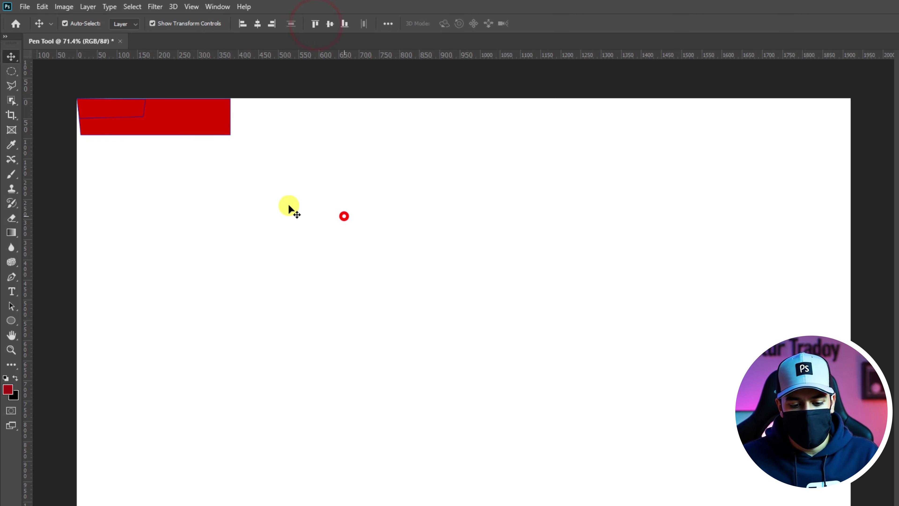
Select the larger red shape, try its bottom and middle alignments, and align it to the top centre of the canvas
left_click(211, 123)
left_click(345, 25)
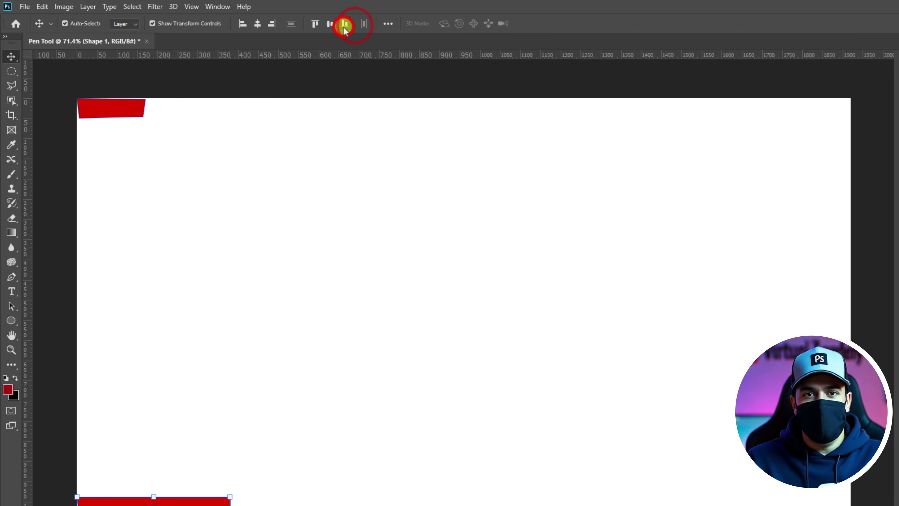
left_click(324, 25)
left_click(315, 24)
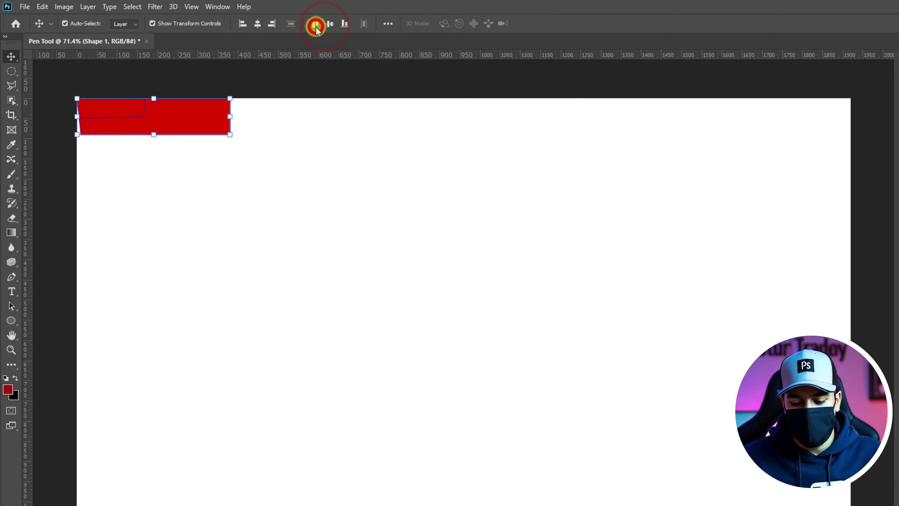
left_click(258, 25)
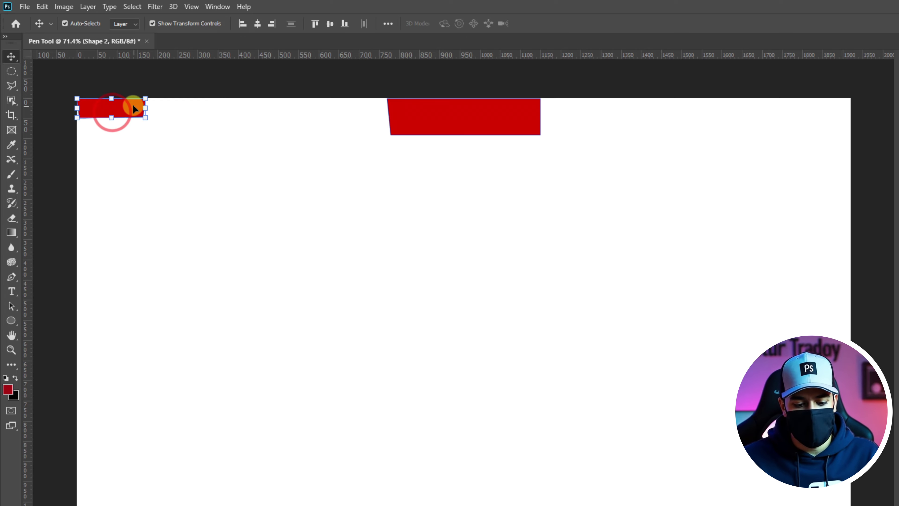
Select both red shapes together and align them to the bottom and left edges of the canvas
left_click(436, 134, "shift")
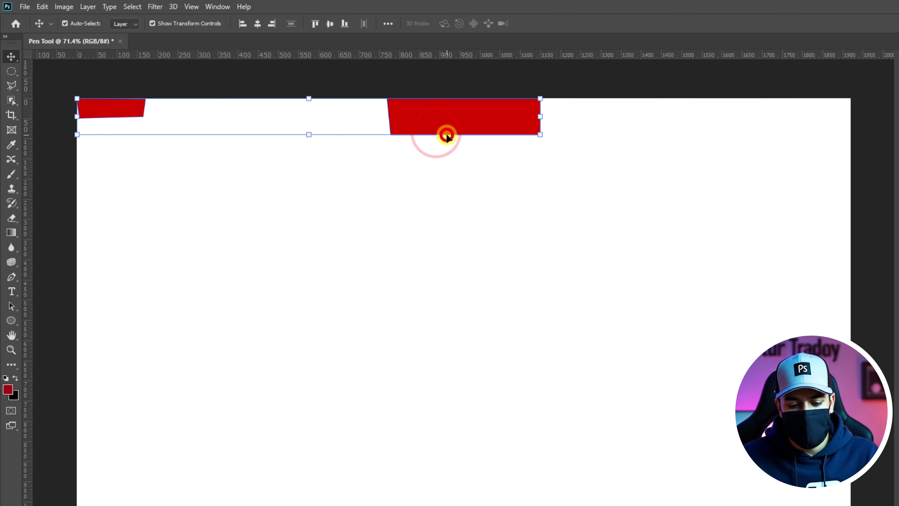
left_click(332, 25)
left_click(342, 23)
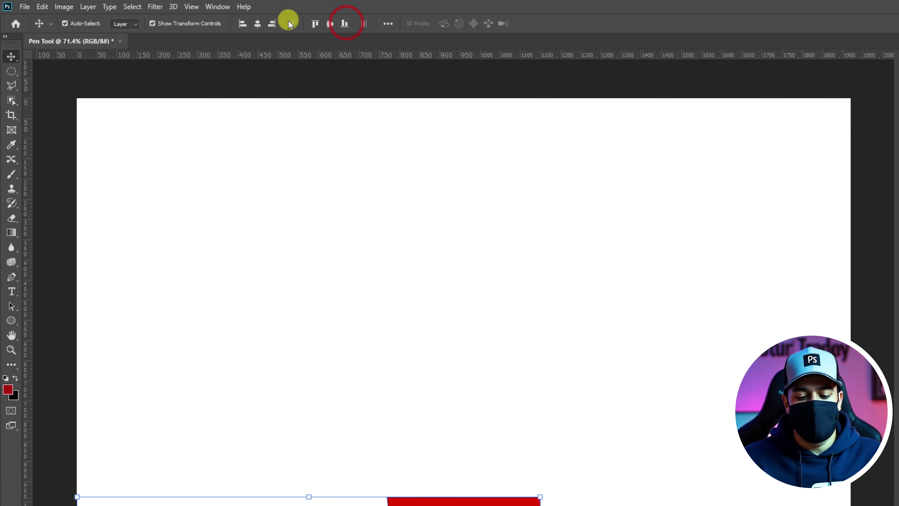
left_click(243, 24)
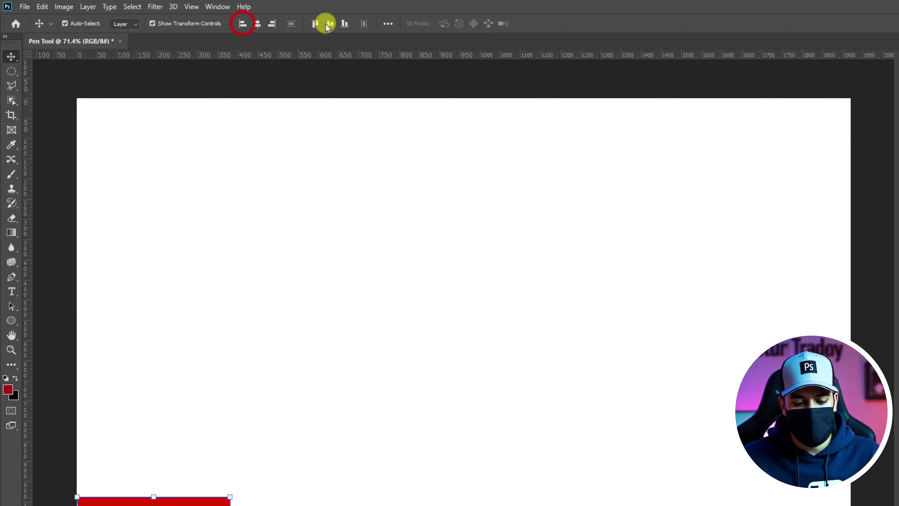
left_click(344, 24)
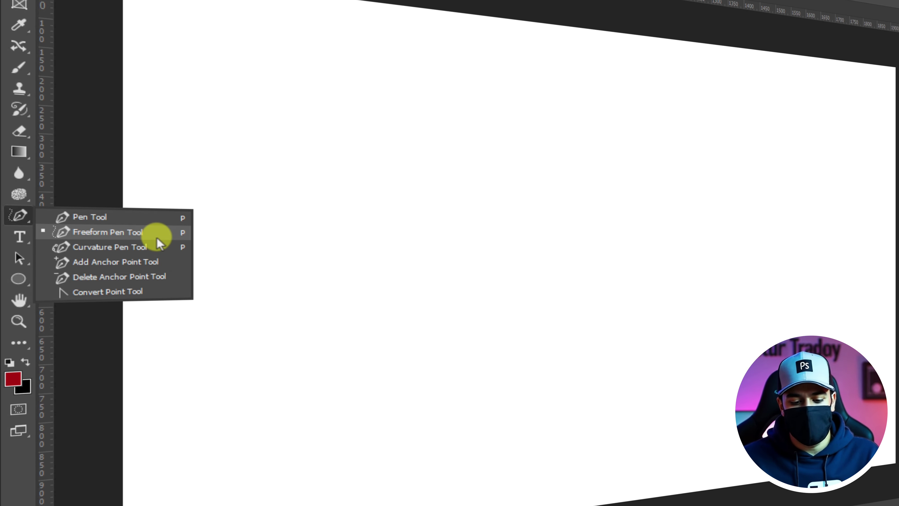
Draw two freehand paths on the blank canvas with the Freeform Pen Tool
left_click(155, 233)
left_click_drag(301, 257, 439, 257)
mouse_move(547, 218)
left_mouse_down()
mouse_move(680, 238)
mouse_move(761, 285)
mouse_move(830, 285)
mouse_move(836, 313)
left_mouse_up()
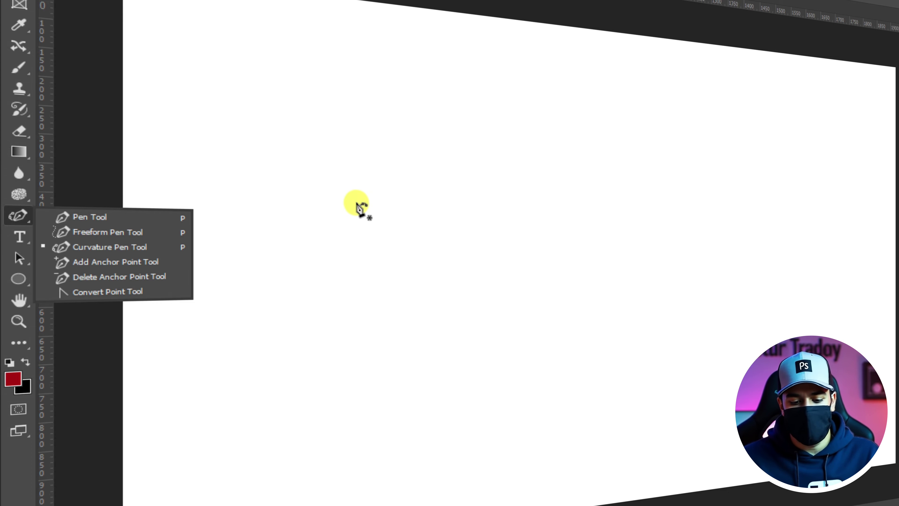
Draw a closed egg-shaped path from three anchor points near the canvas centre with the Curvature Pen Tool
left_click(451, 313)
left_click(525, 183)
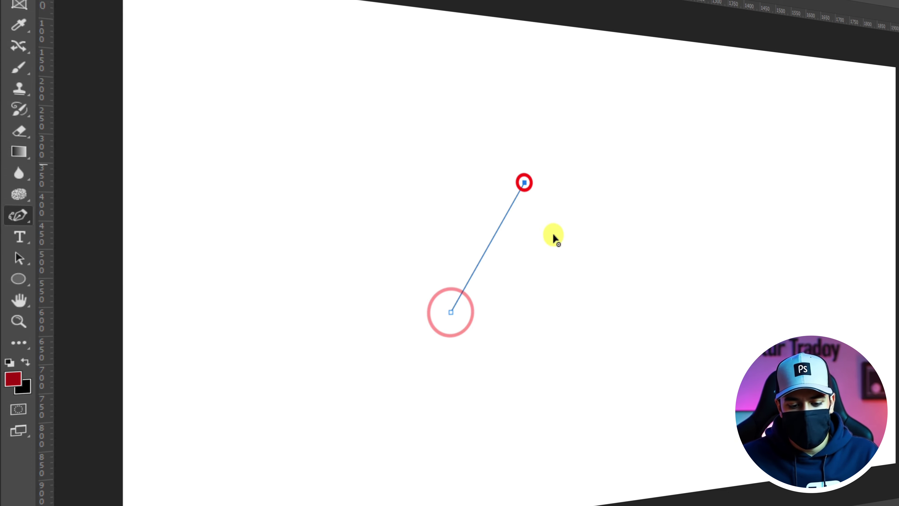
left_click(591, 317)
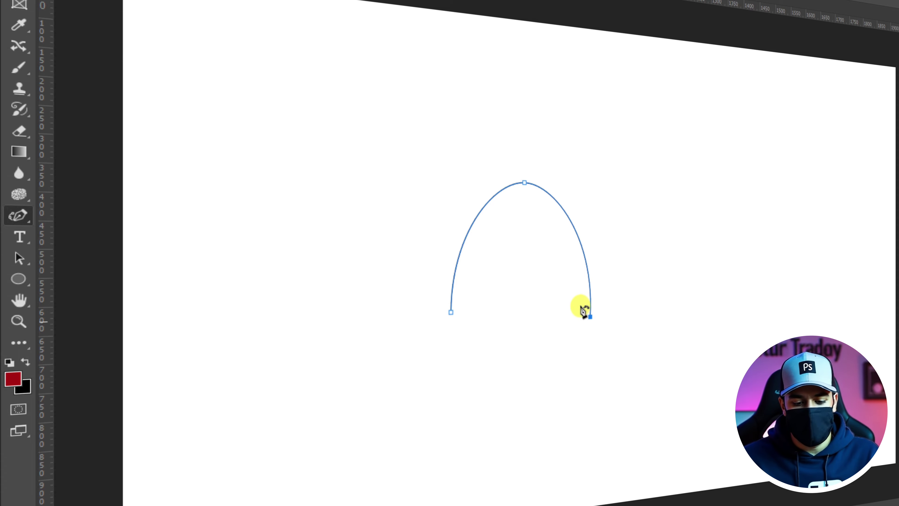
left_click(524, 181)
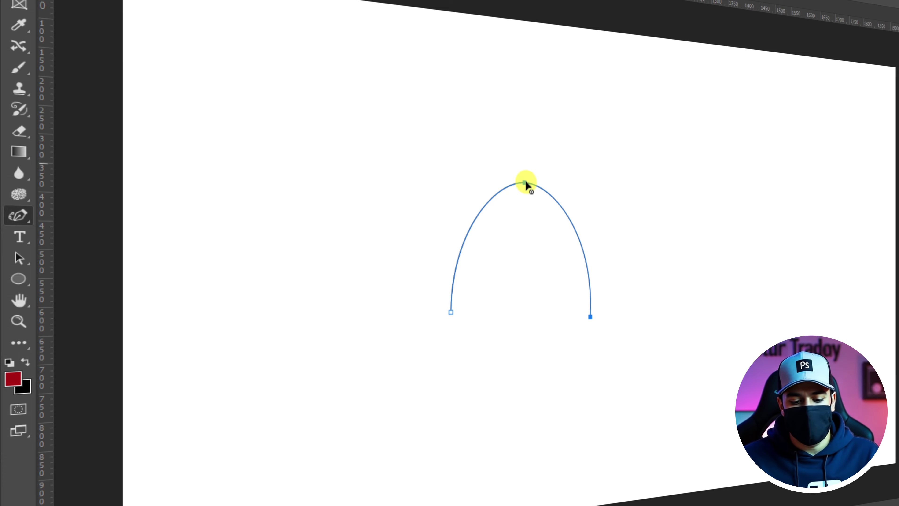
left_click(452, 314)
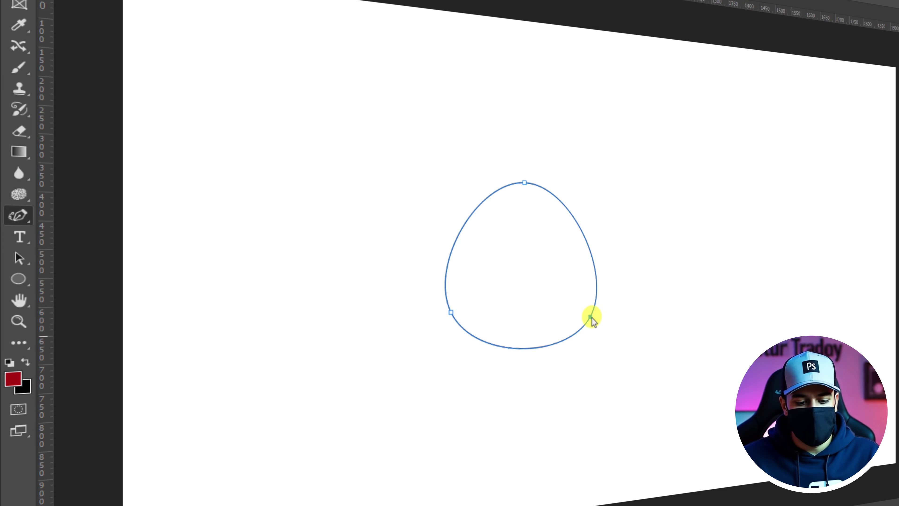
Convert the curved path's three anchor points to corners so it forms a triangle
left_click(591, 317, "alt")
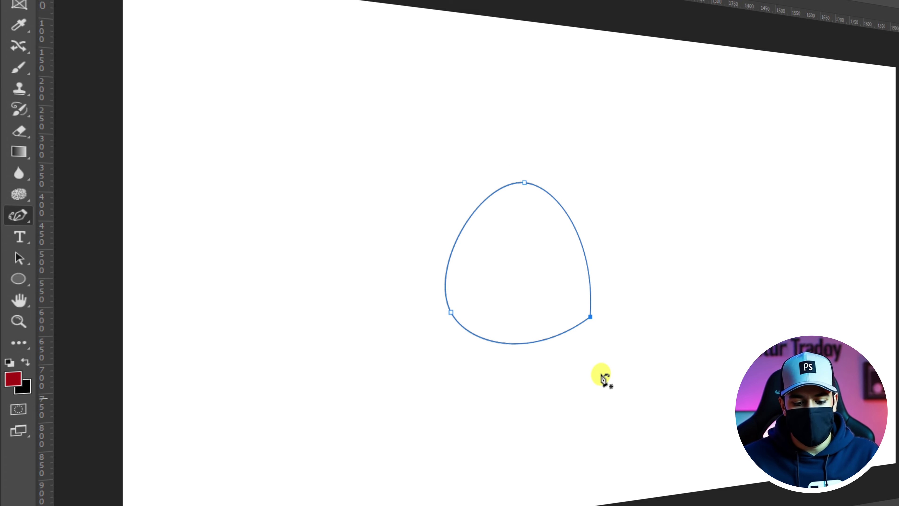
left_click(451, 313, "alt")
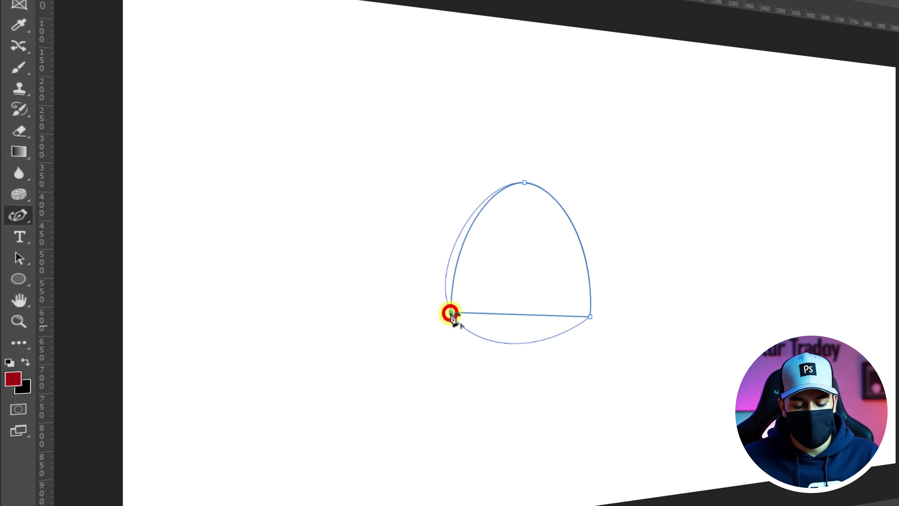
left_click(525, 183, "alt")
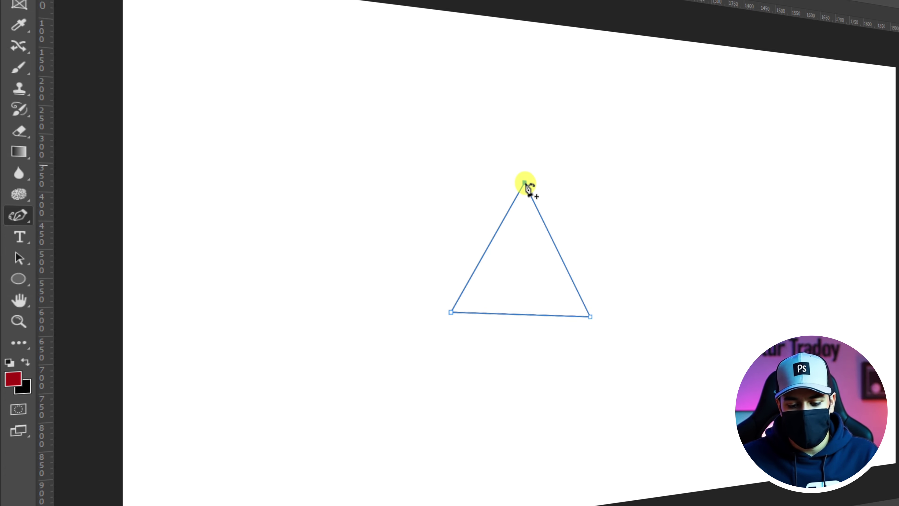
Shift the triangle's top anchor point slightly sideways and convert its corners back to smooth points
left_click_drag(525, 182, 536, 183)
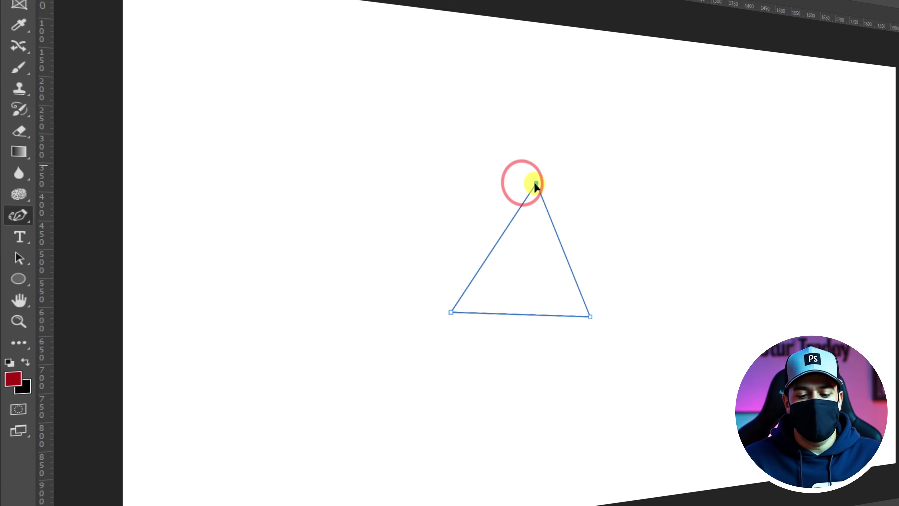
left_click(536, 184, "alt")
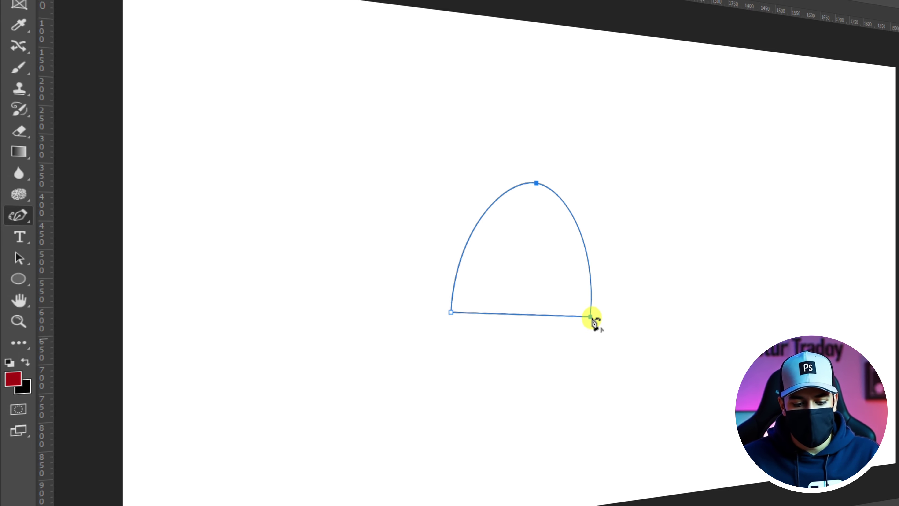
left_click_drag(592, 318, 417, 245)
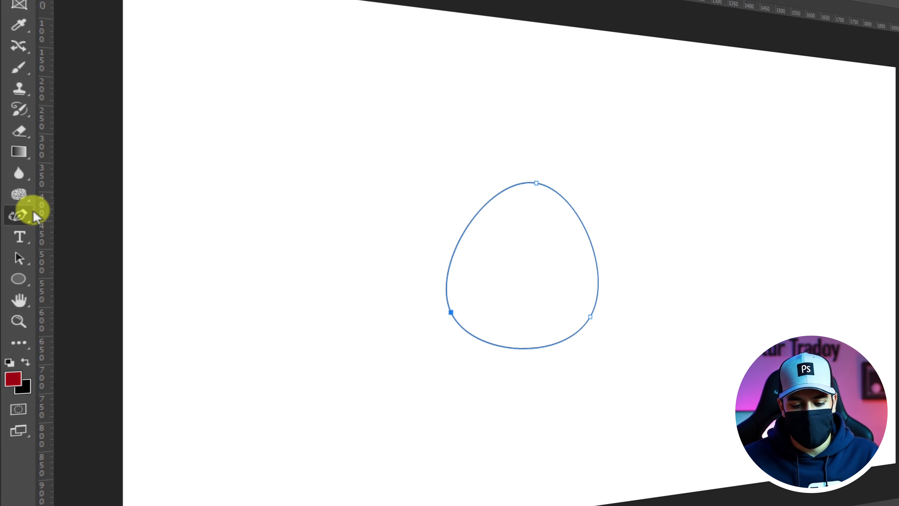
Add an anchor point on the path's upper-left curve with the Add Anchor Point Tool and reshape the curve there
left_click(17, 213)
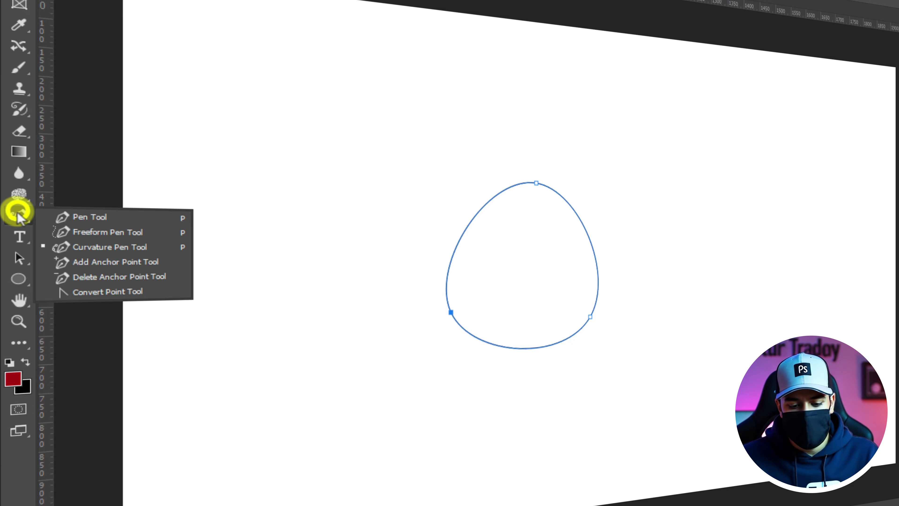
left_click(133, 266)
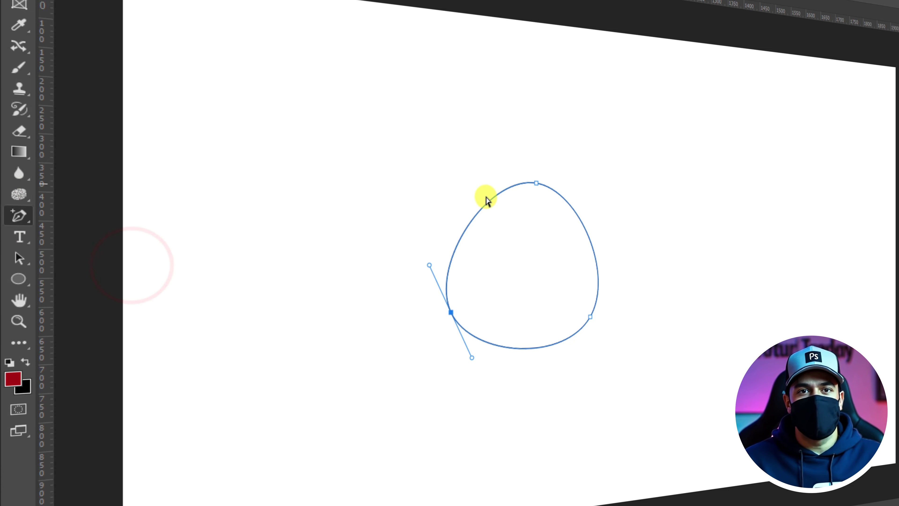
left_click(469, 223)
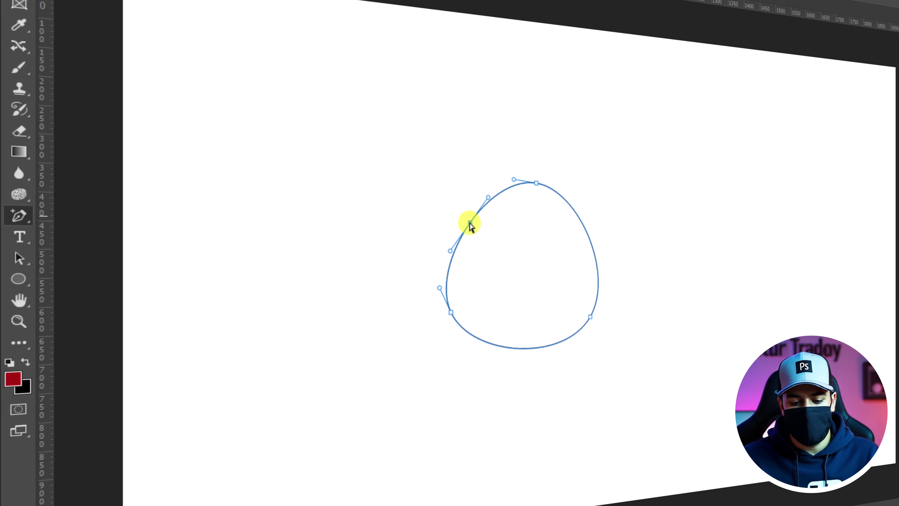
left_click_drag(470, 224, 501, 190)
Remove the added anchor point and the path's top anchor point with the Delete Anchor Point Tool
right_click(21, 223)
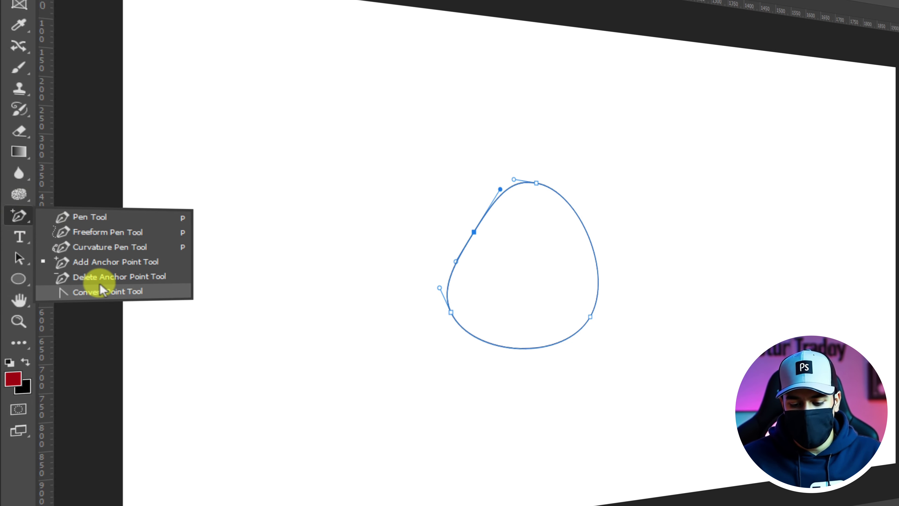
left_click(122, 280)
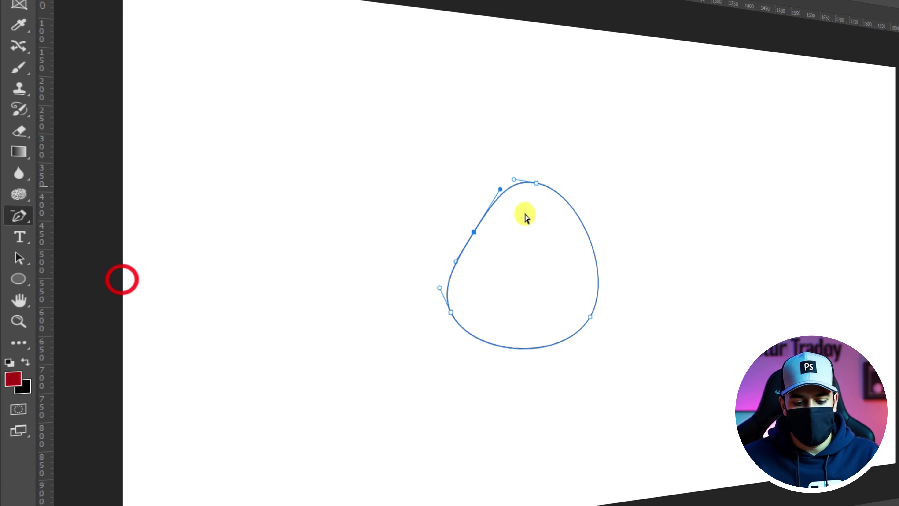
left_click(474, 232)
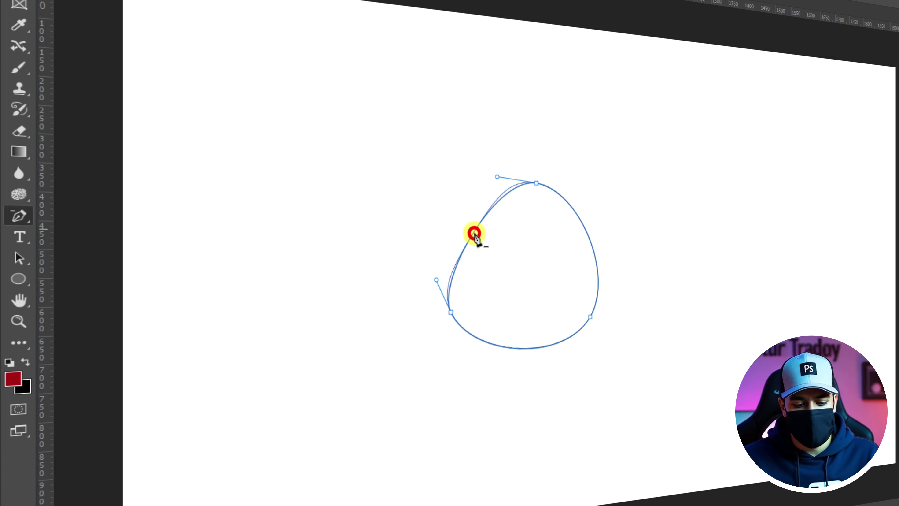
left_click(536, 184)
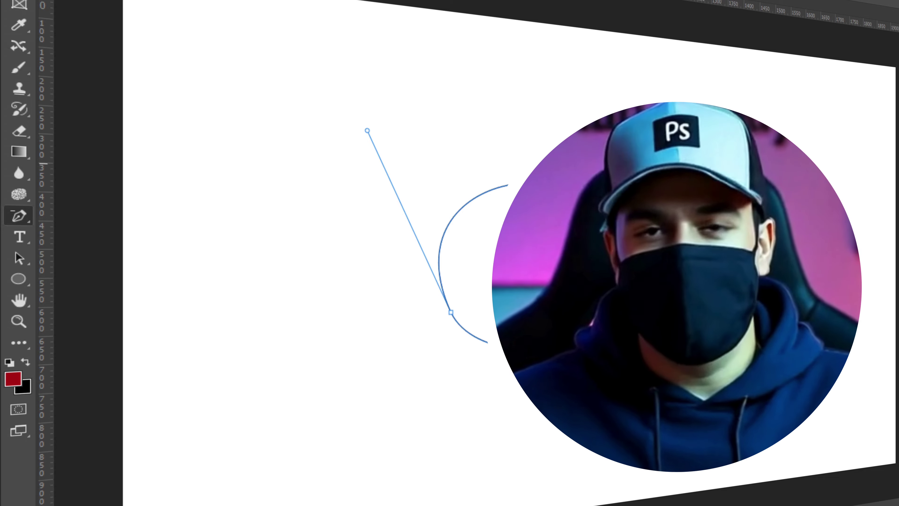